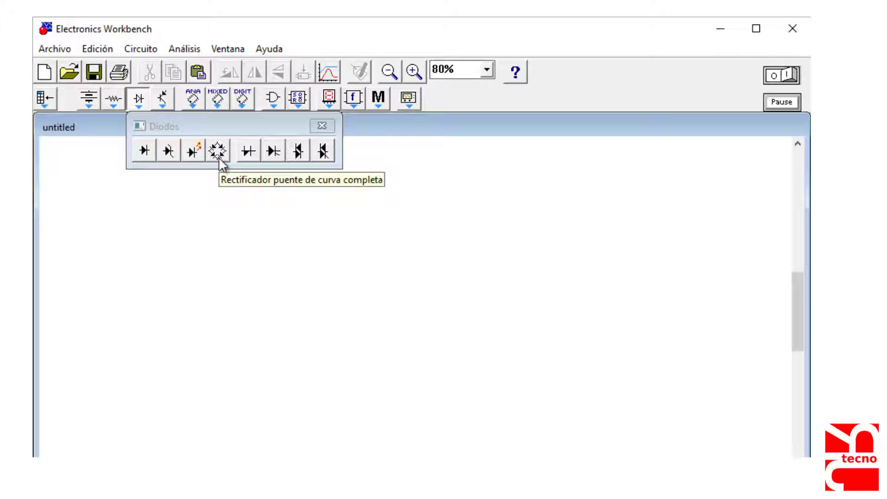
click(322, 125)
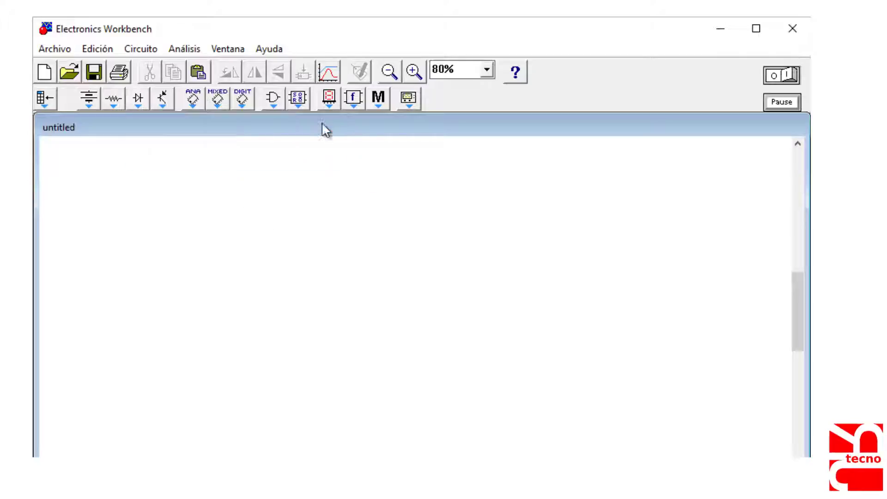
click(788, 82)
click(414, 101)
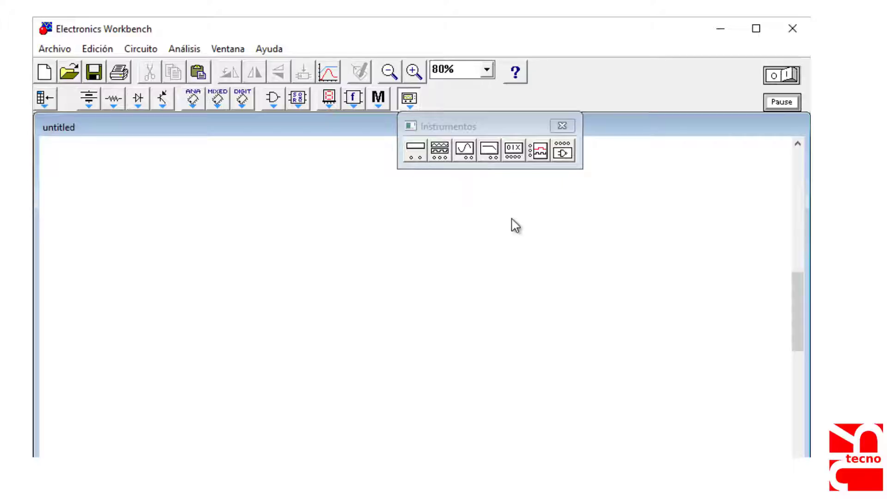
click(562, 127)
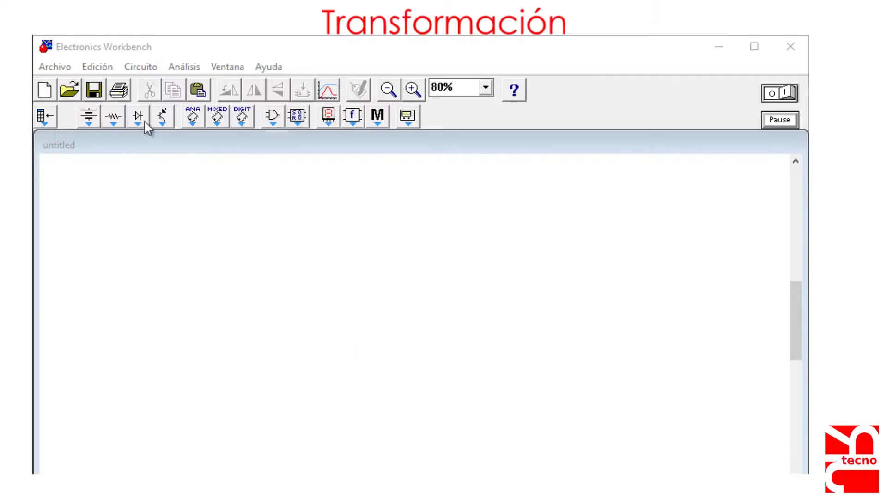
- Place an AC voltage source in the empty schematic and set it to 75 V and 50 Hz
click(90, 117)
drag(169, 168, 232, 334)
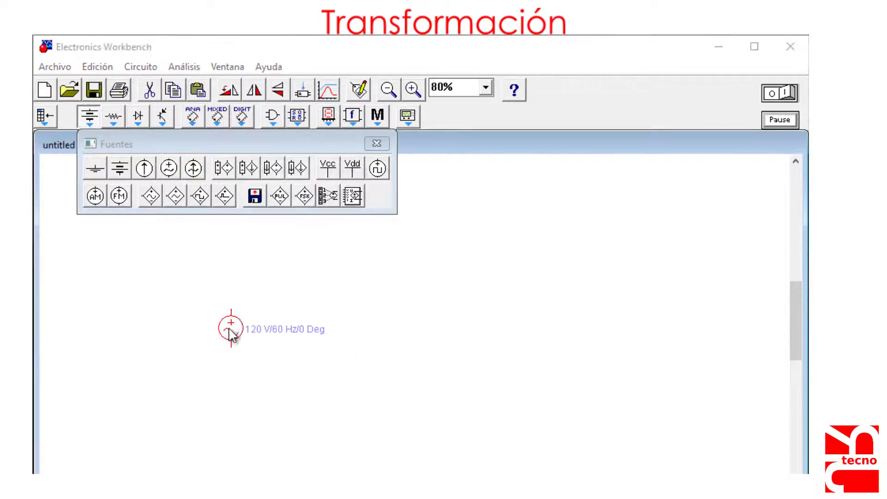
double_click(231, 333)
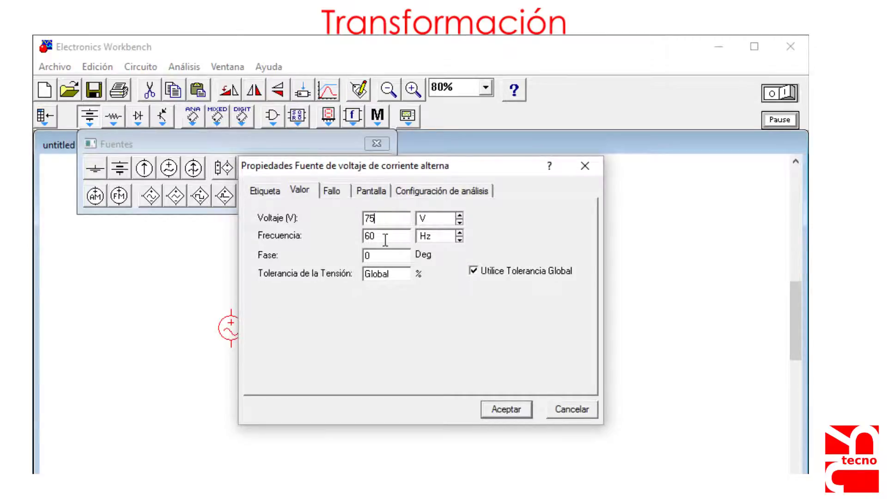
click(504, 409)
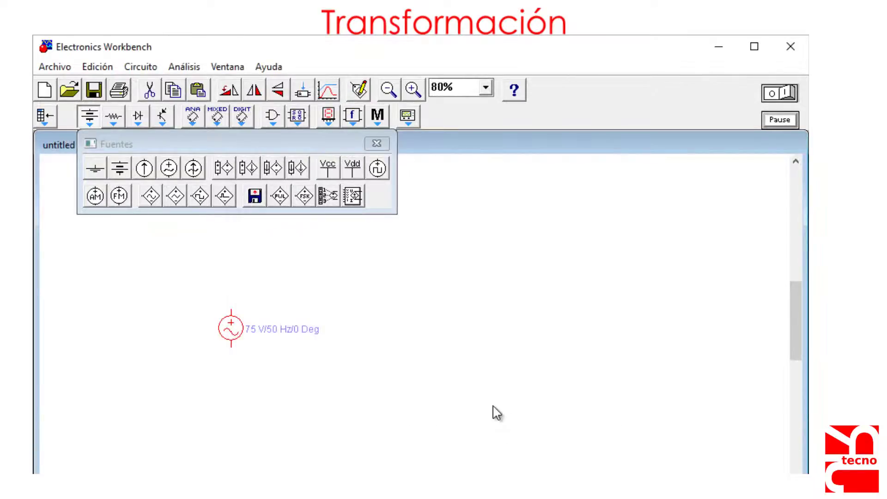
click(373, 144)
- Place a resistor some distance to the right of the AC source and rotate it to stand vertically
click(115, 118)
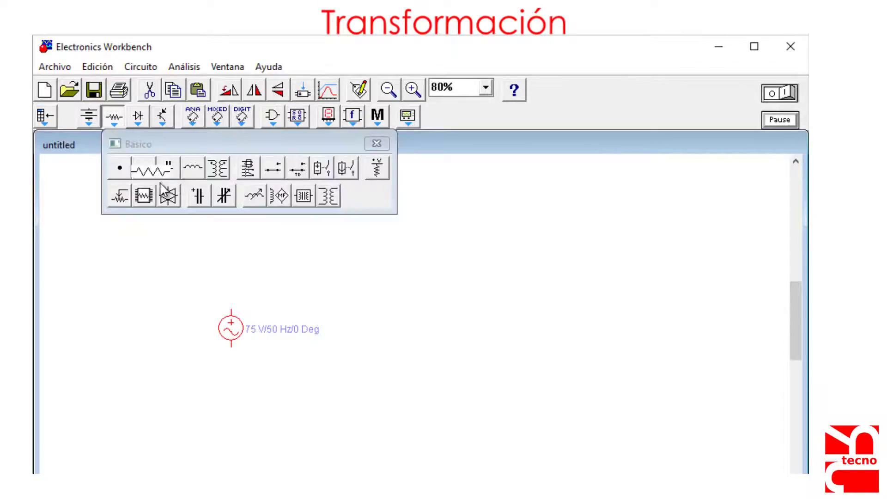
drag(162, 185, 512, 339)
right_click(509, 332)
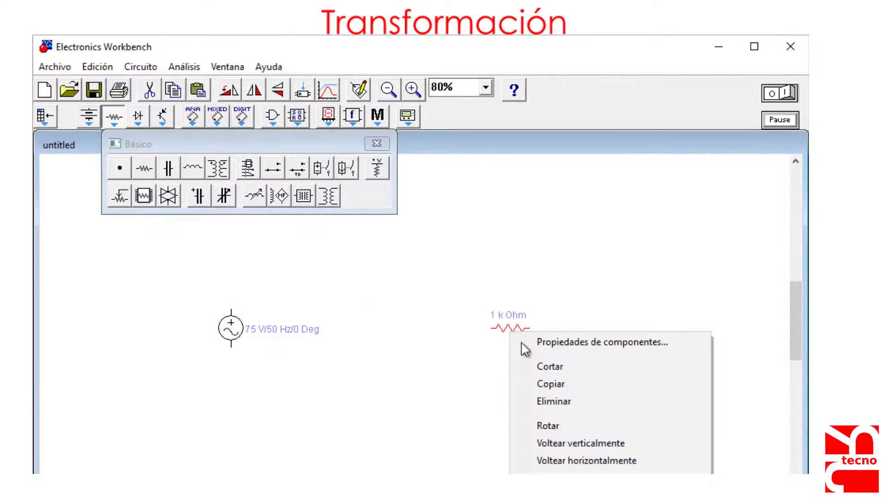
click(564, 425)
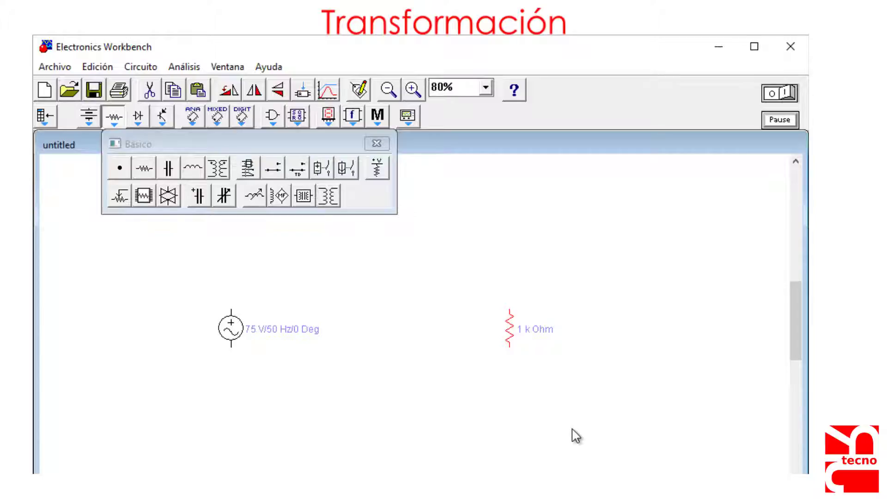
- Place a transformer between the source and the resistor and assign it the ideal model from the misc library
drag(216, 166, 388, 330)
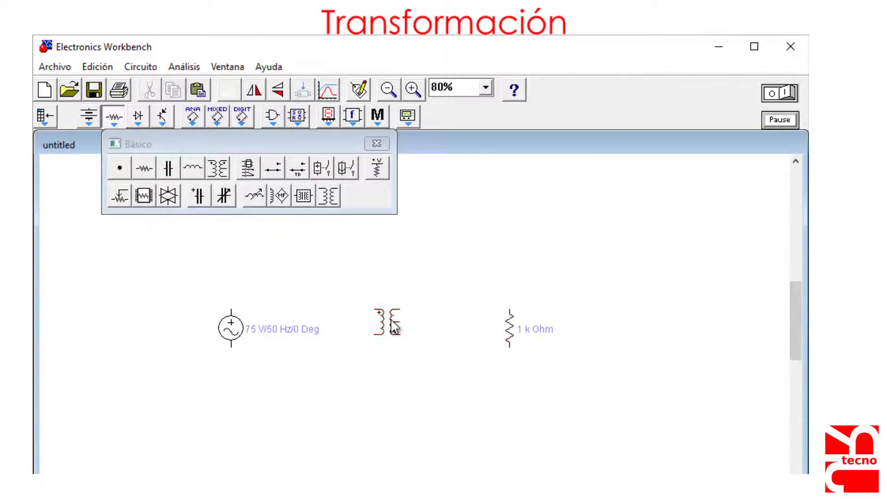
double_click(389, 326)
click(275, 252)
click(391, 231)
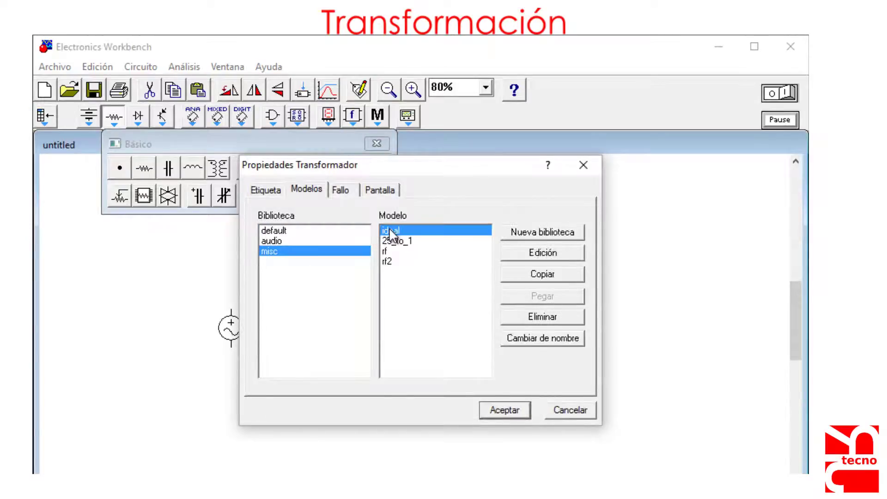
click(490, 410)
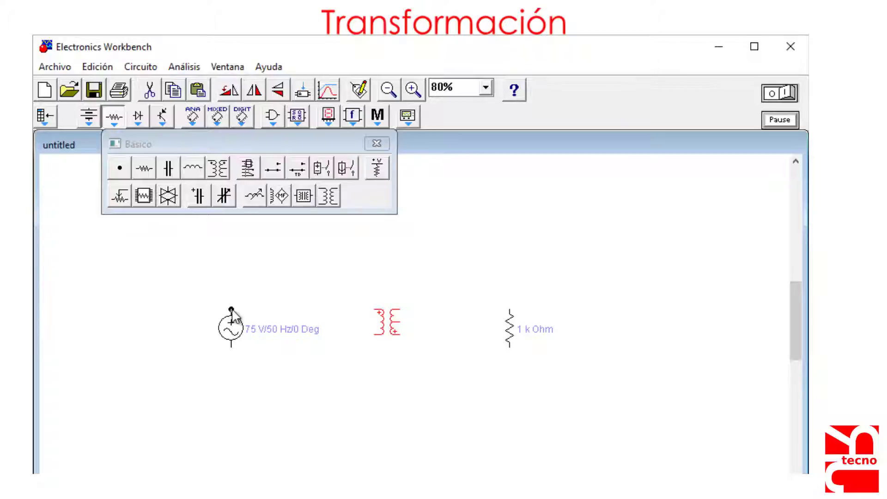
click(377, 144)
- Wire the AC source to both ends of the transformer's primary and the resistor to both ends of its secondary
drag(231, 309, 375, 309)
drag(231, 348, 375, 334)
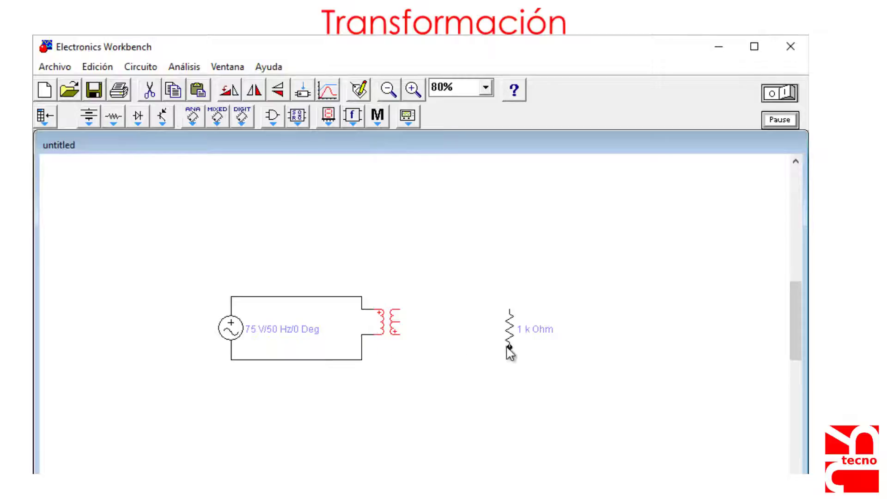
drag(510, 347, 397, 333)
drag(510, 310, 426, 297)
drag(424, 331, 424, 360)
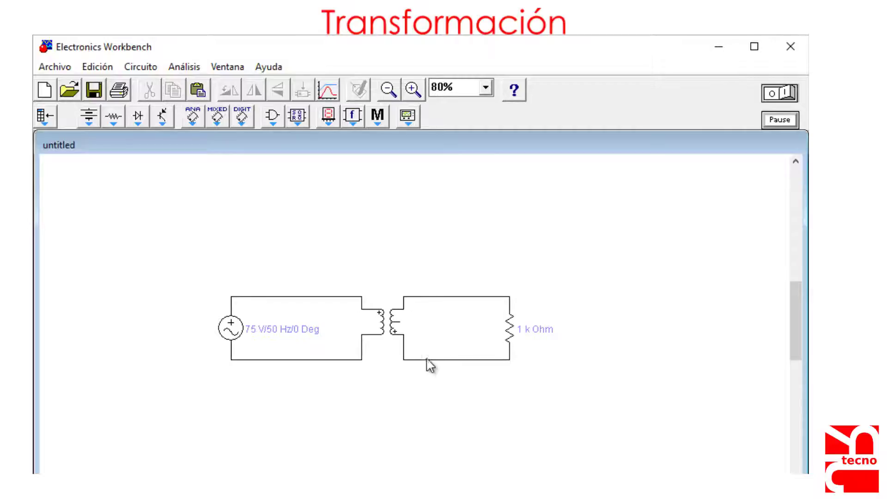
- Add an oscilloscope above the circuit, connecting channel A to the primary's upper wire and channel B to the secondary's upper wire with tidy routing
click(413, 89)
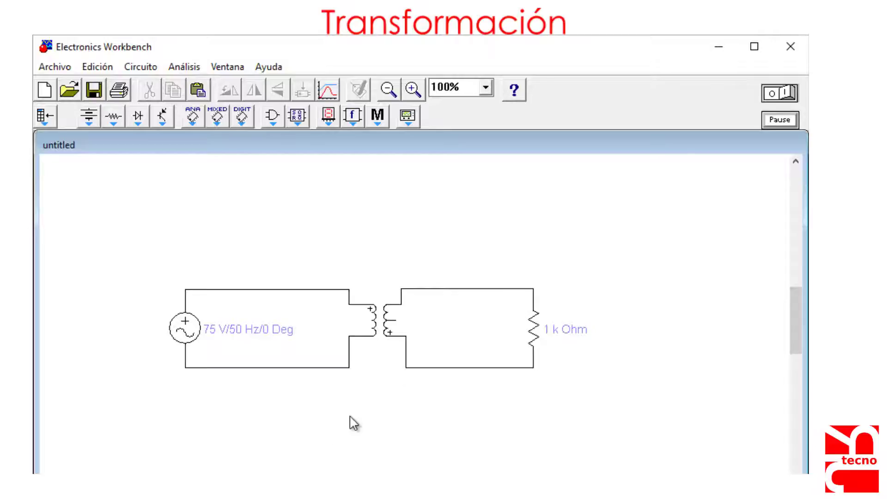
click(407, 116)
mouse_move(464, 172)
mouse_down()
mouse_move(313, 210)
mouse_move(293, 290)
mouse_up()
click(561, 144)
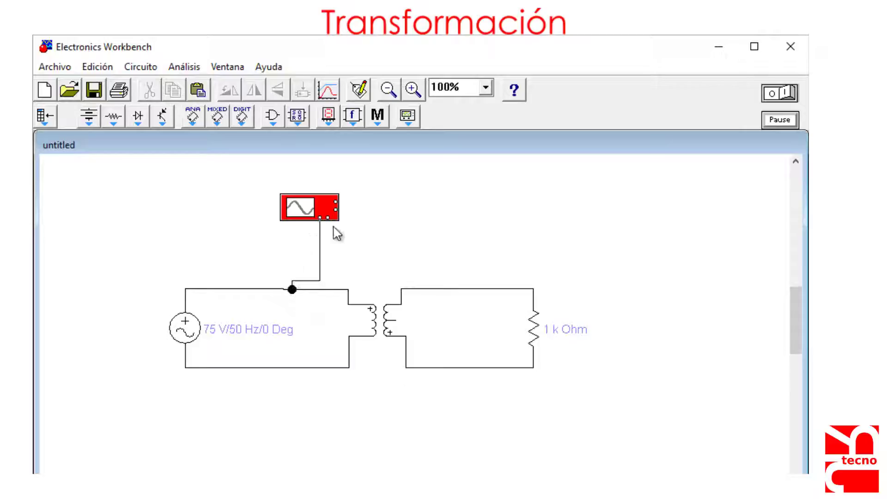
mouse_move(328, 219)
mouse_down()
mouse_move(418, 250)
mouse_move(467, 297)
mouse_move(465, 289)
mouse_move(436, 299)
mouse_move(407, 238)
mouse_up()
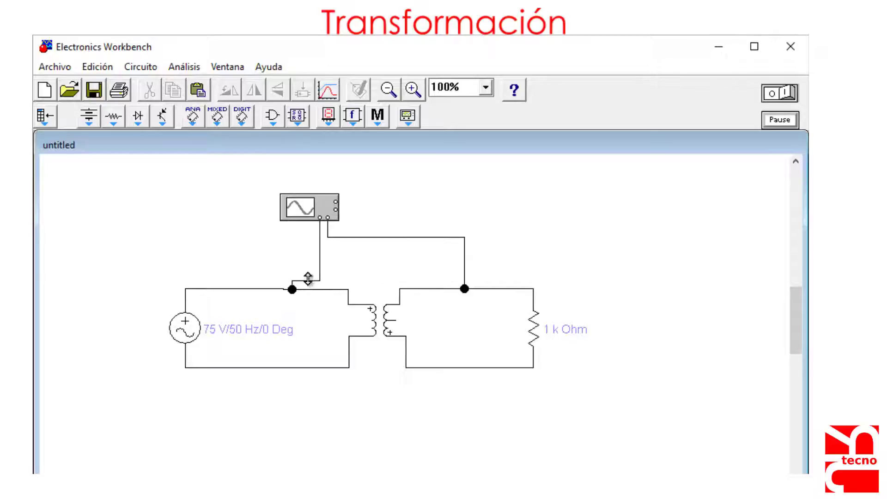
drag(308, 279, 309, 233)
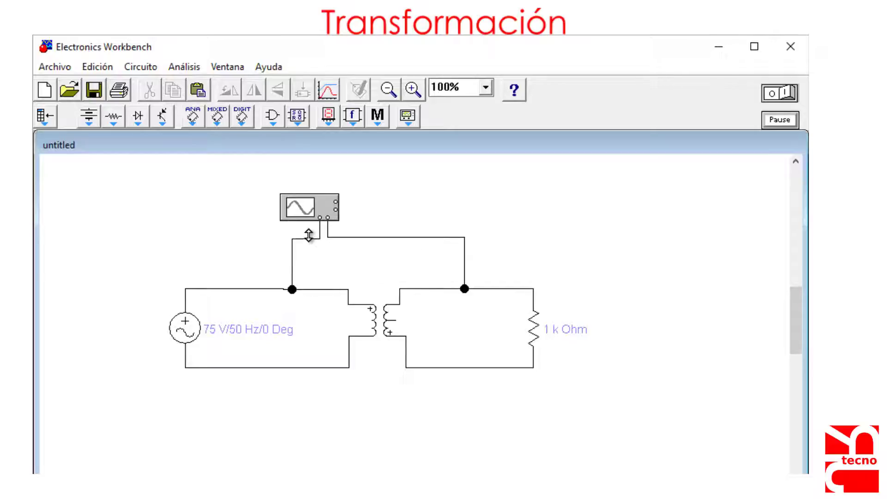
- Colour the oscilloscope's channel A wire blue and its channel B wire red
right_click(305, 238)
click(334, 260)
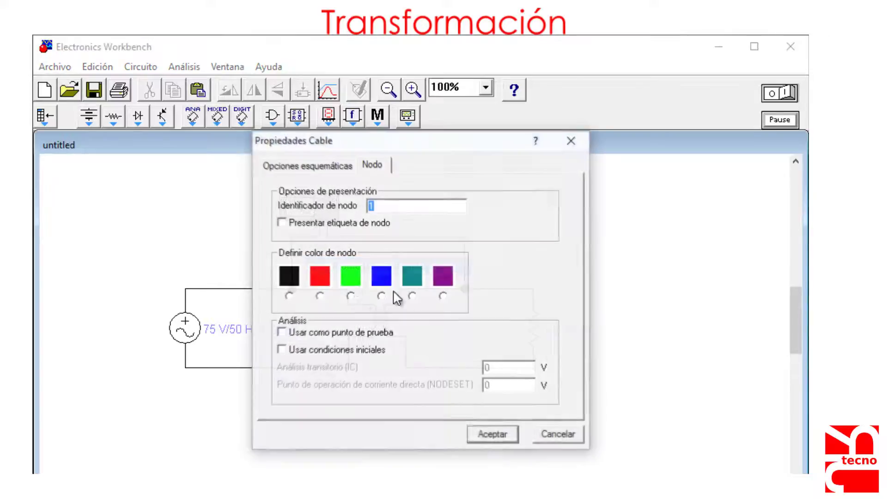
click(381, 276)
click(486, 433)
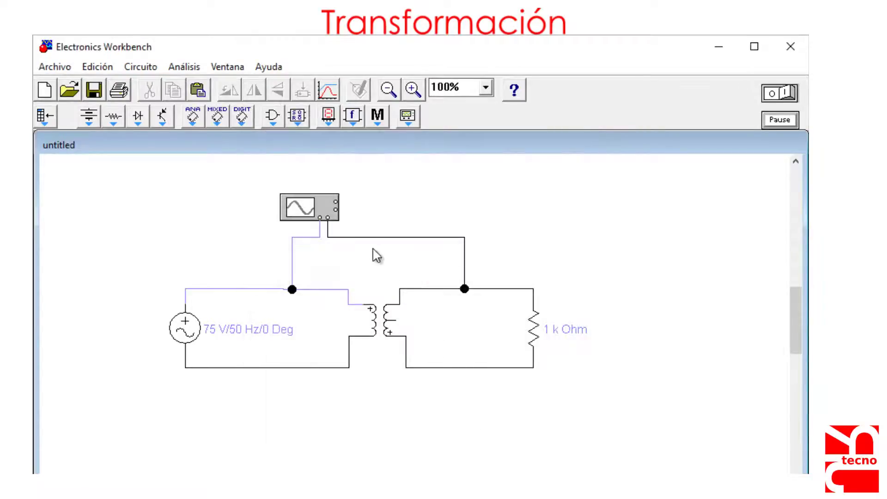
right_click(376, 240)
click(398, 264)
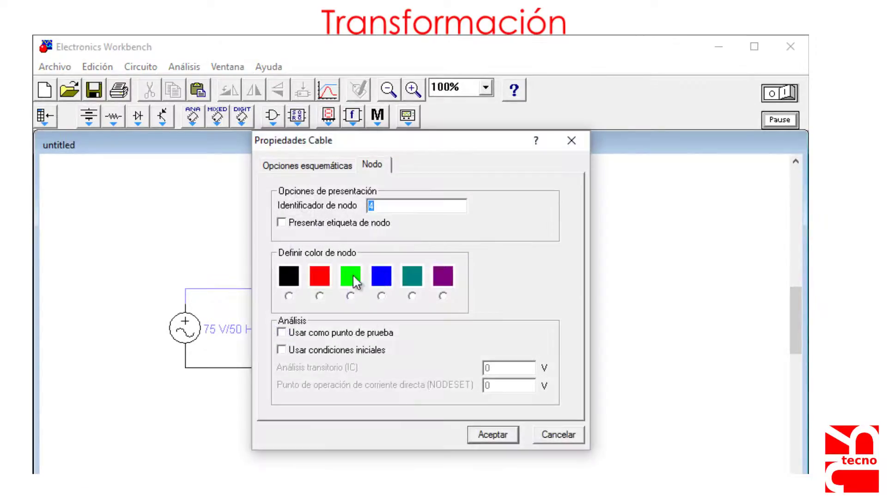
click(331, 279)
click(502, 436)
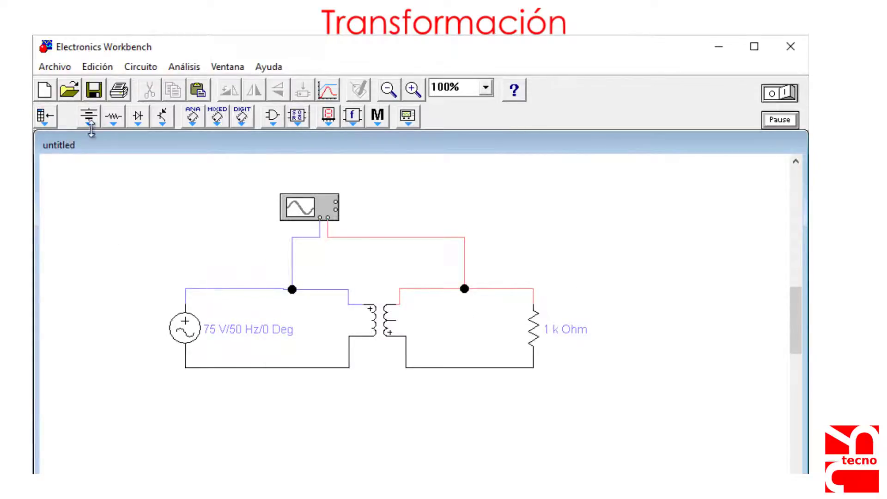
- Place a ground below the primary circuit and connect it to the wire between the source and the transformer
click(90, 119)
drag(96, 167, 264, 403)
mouse_move(259, 372)
mouse_down()
mouse_move(266, 393)
mouse_move(265, 368)
mouse_up()
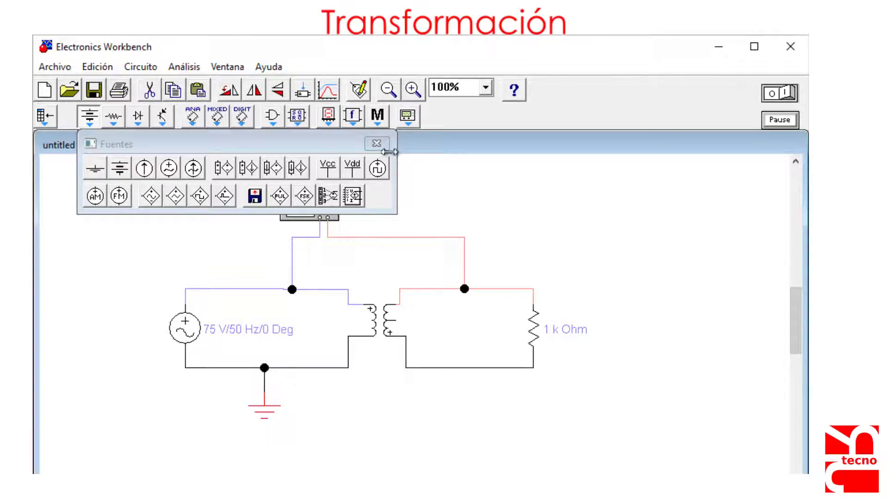
click(377, 144)
- Start the simulation and set both channels of the oscilloscope to AC coupling
click(786, 99)
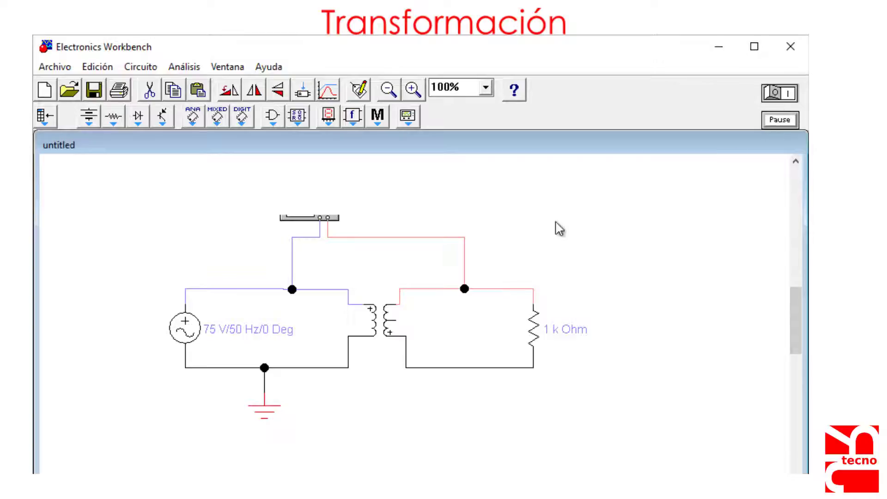
double_click(311, 224)
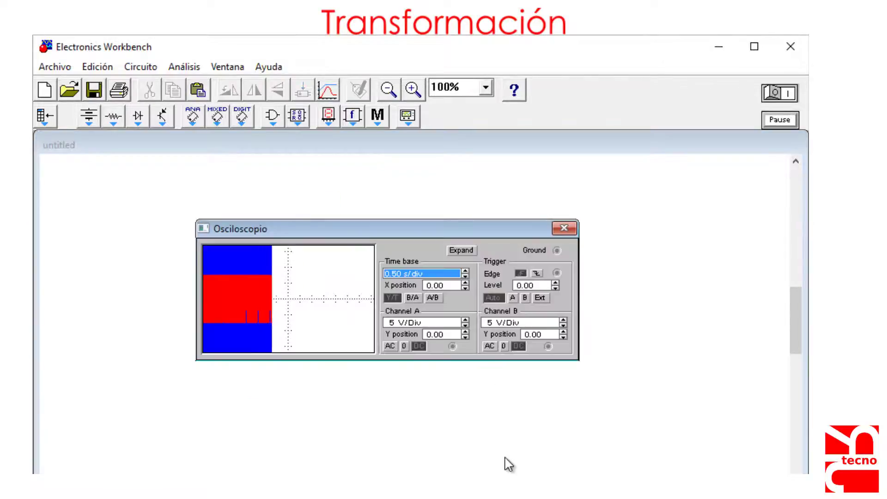
click(489, 347)
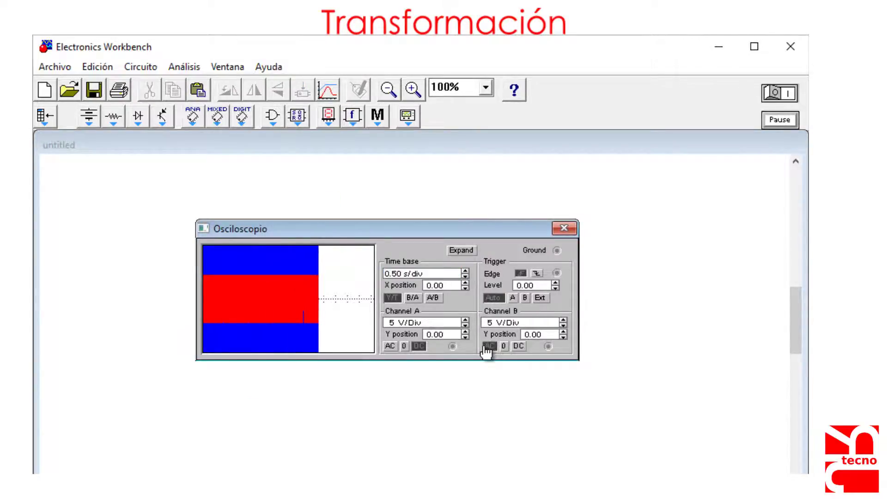
click(391, 347)
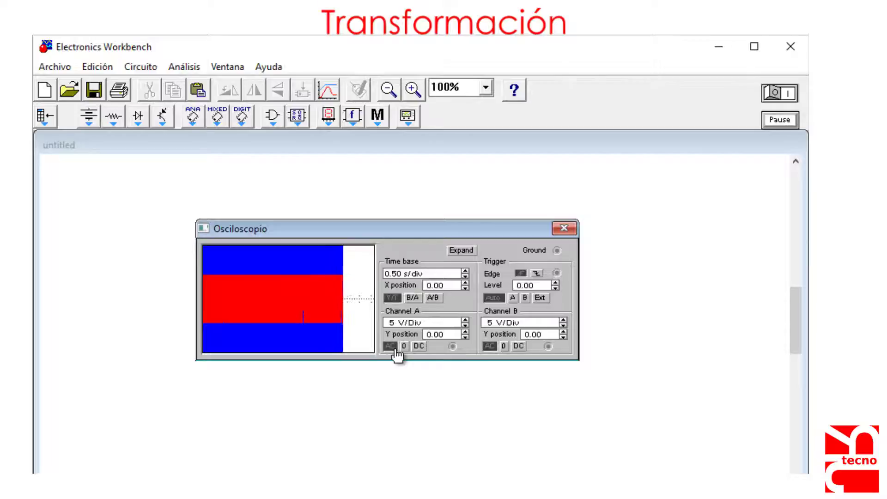
- Set the vertical scale of oscilloscope channels A and B to 50 V/Div
click(465, 320)
click(466, 320)
click(466, 320)
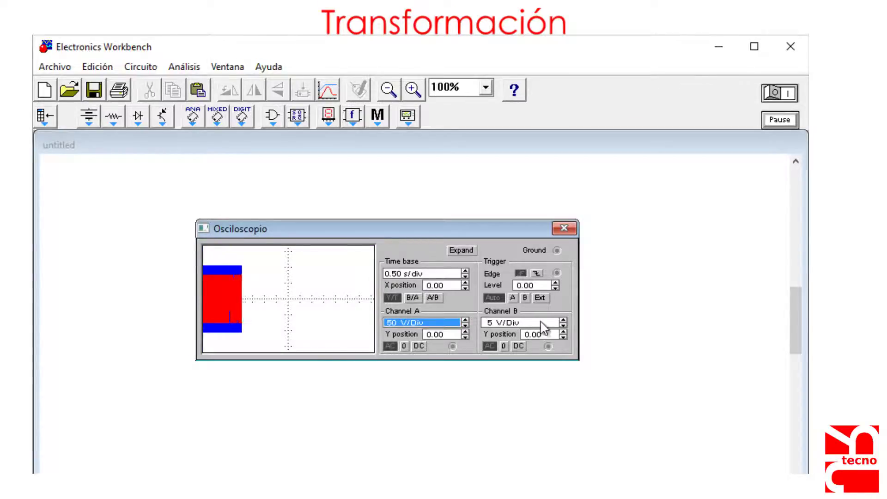
click(563, 320)
click(564, 320)
click(563, 320)
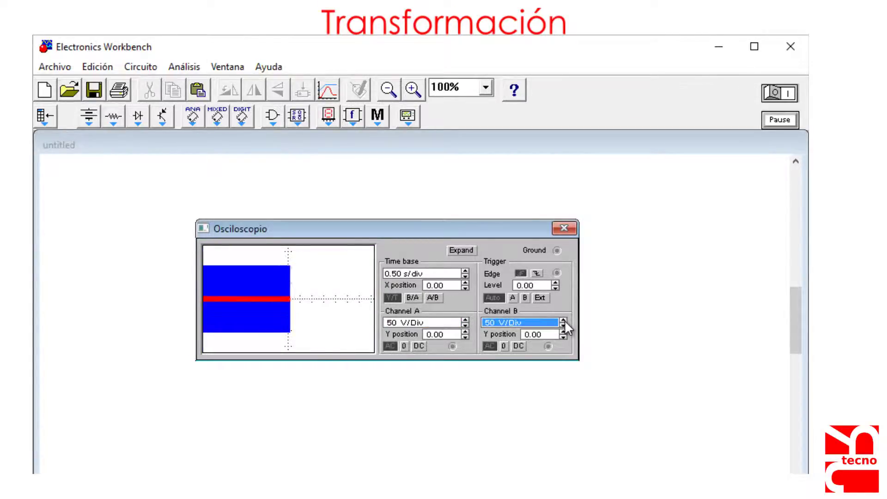
- Set the oscilloscope's time base to 0.01 s/div
click(466, 276)
click(466, 277)
click(466, 276)
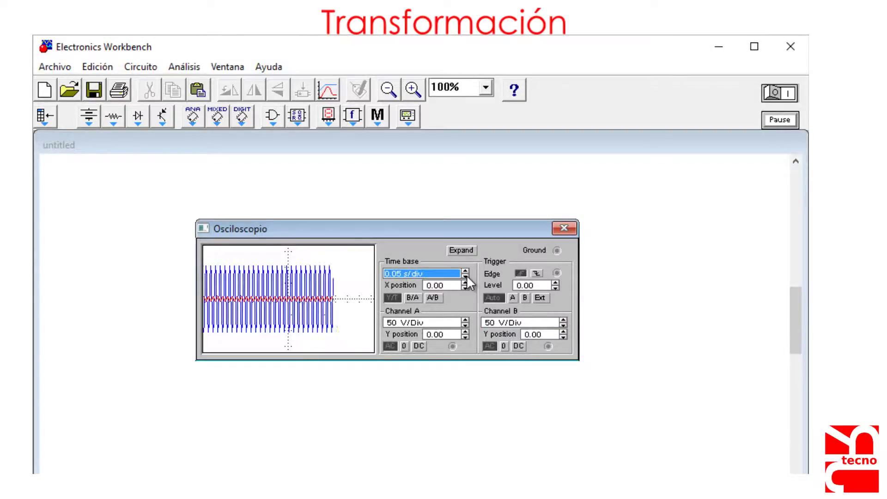
click(466, 276)
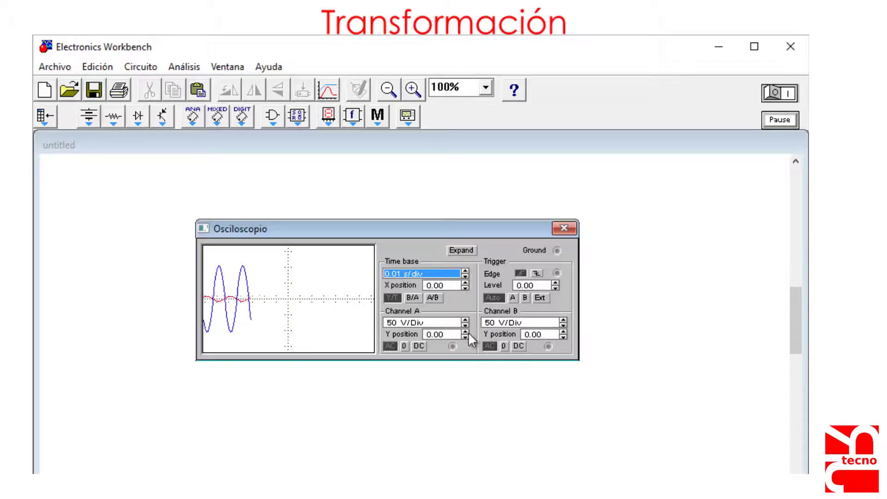
- Expand the oscilloscope display and pause the simulation to examine earlier parts of the primary and secondary waveforms
click(461, 251)
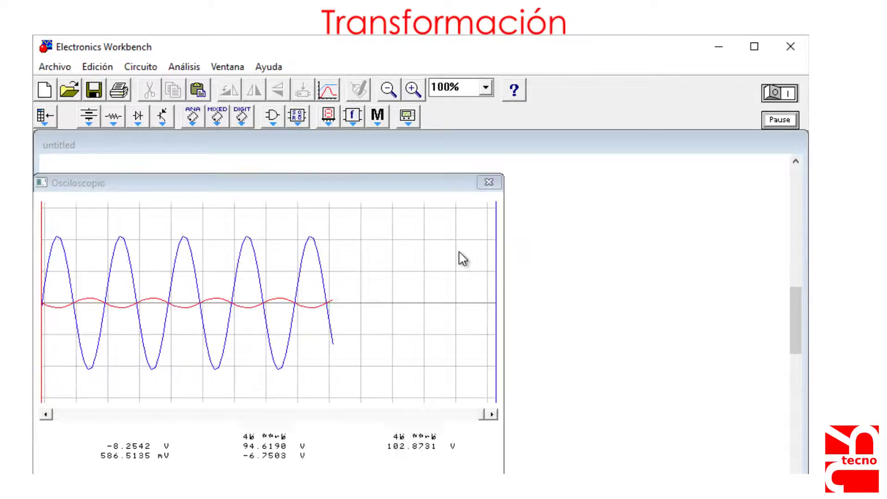
drag(392, 188, 519, 148)
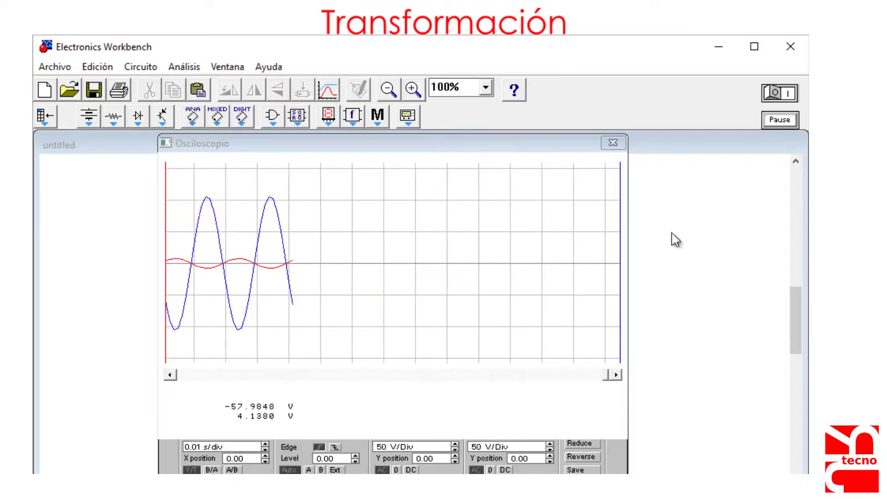
click(773, 121)
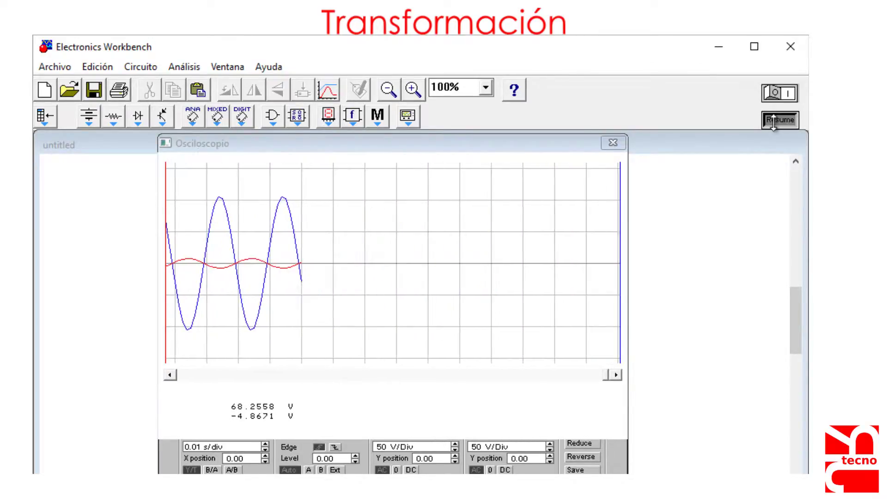
click(170, 375)
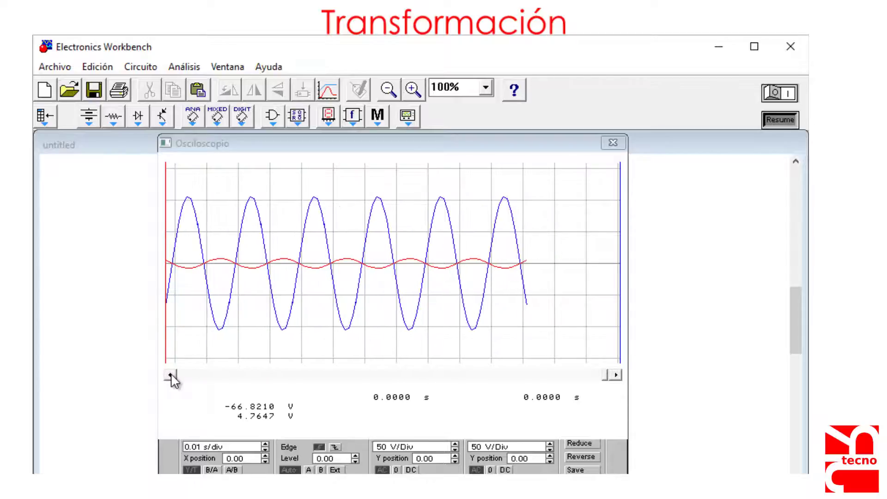
- Examine the earlier part of the paused transformer waveforms on the expanded oscilloscope display
click(170, 377)
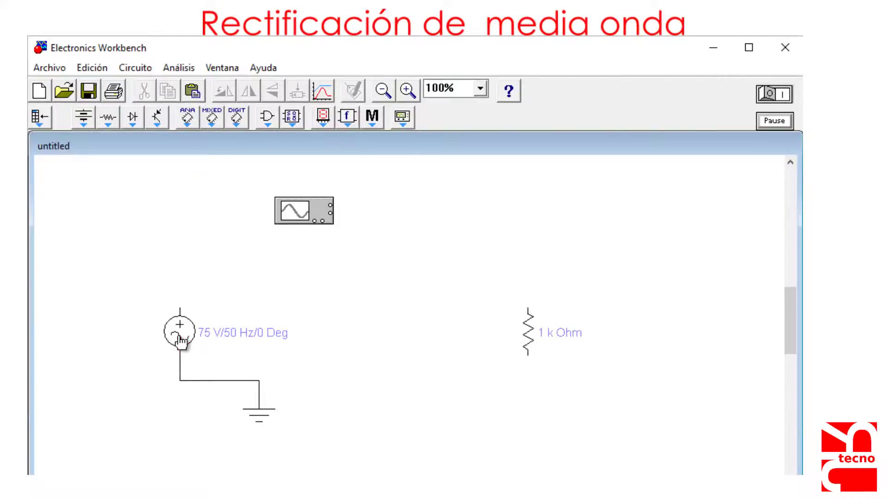
- Set the AC voltage source to 12 V
double_click(231, 331)
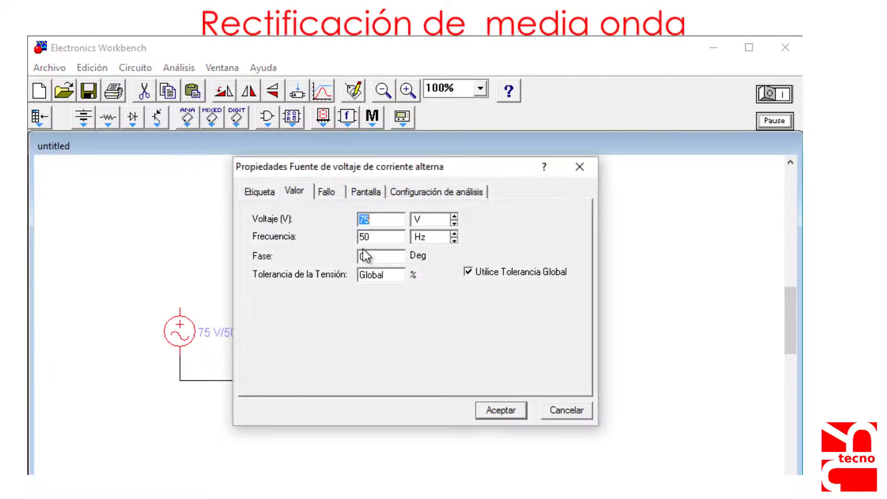
text(12)
click(507, 412)
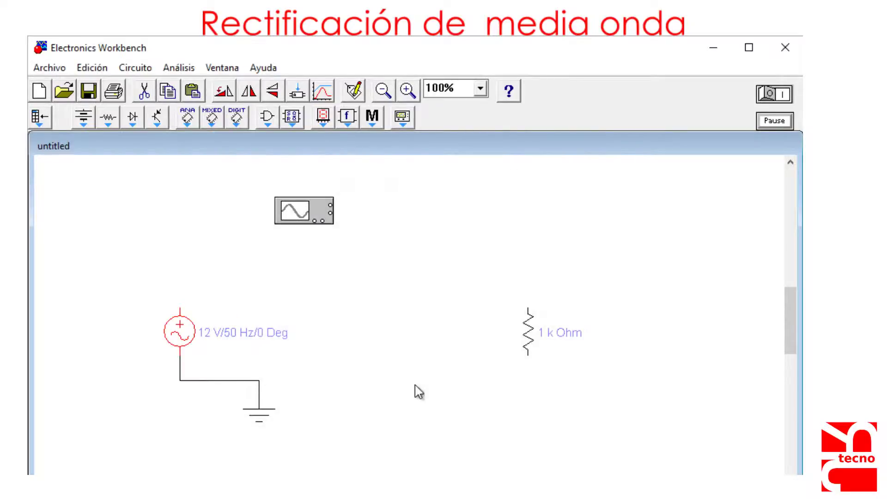
- Wire a diode in series between the AC source and the 1 k Ohm resistor, and connect the resistor's free end to the ground node
click(129, 120)
drag(138, 171, 180, 308)
click(316, 145)
drag(348, 286, 528, 309)
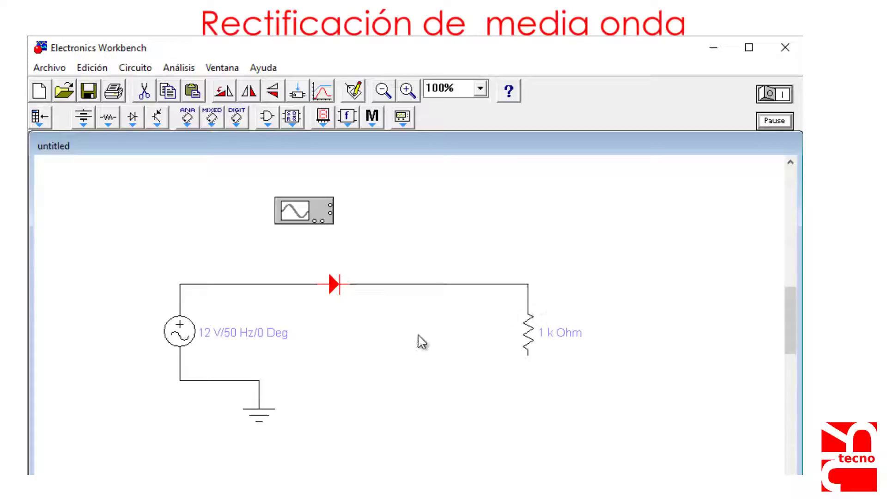
click(527, 359)
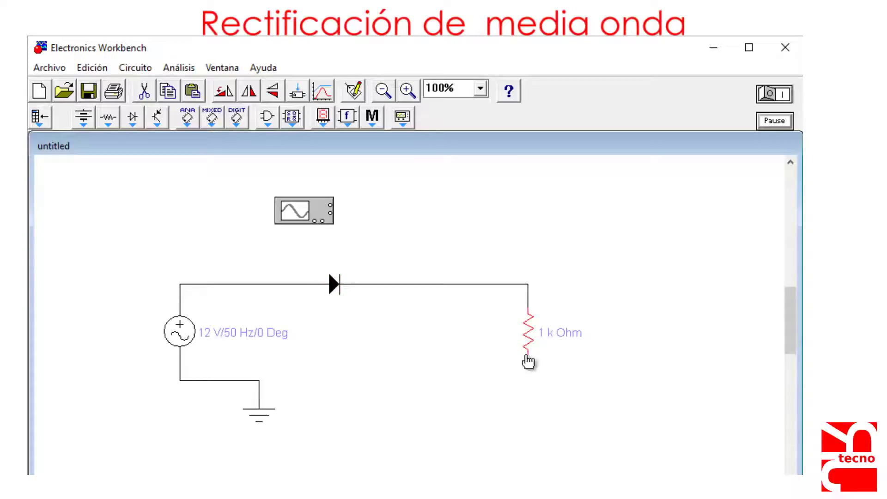
drag(529, 356, 260, 381)
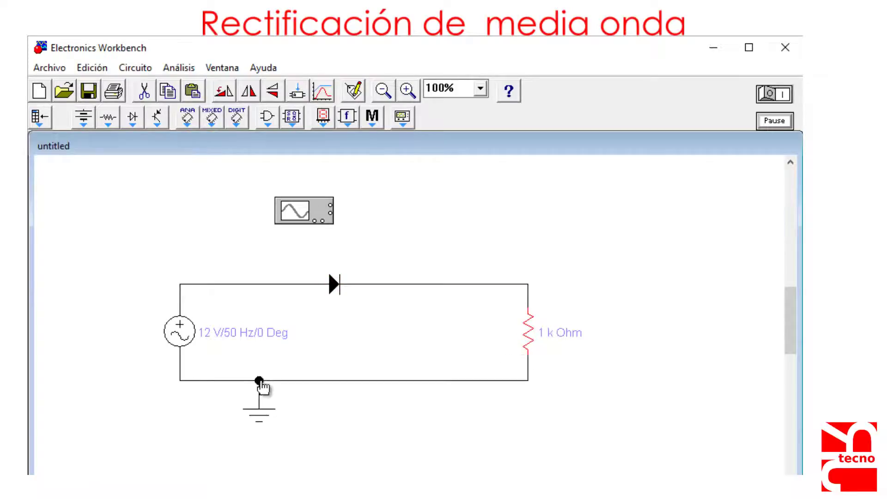
- Connect oscilloscope channel A to the source side of the diode and channel B to the resistor side
drag(315, 221, 269, 284)
drag(322, 221, 426, 285)
drag(378, 270, 382, 239)
- Color the oscilloscope's channel B wire red and its channel A wire blue
right_click(382, 240)
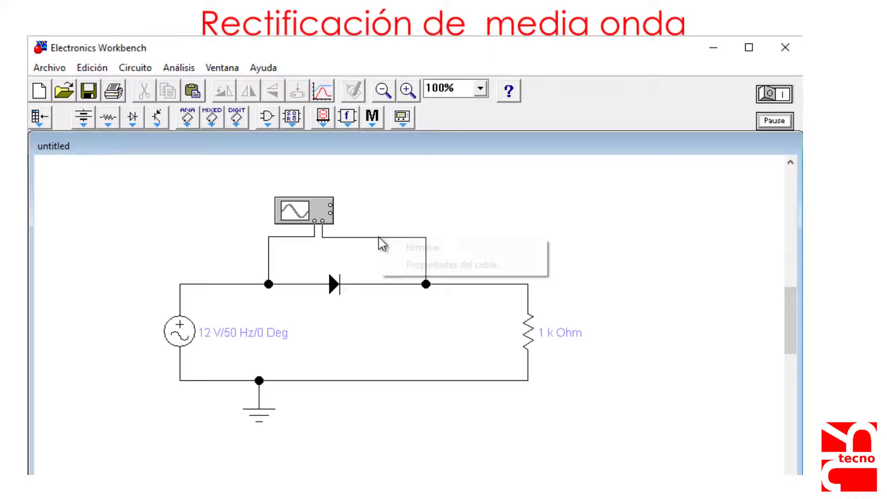
click(401, 260)
click(316, 279)
key(Return)
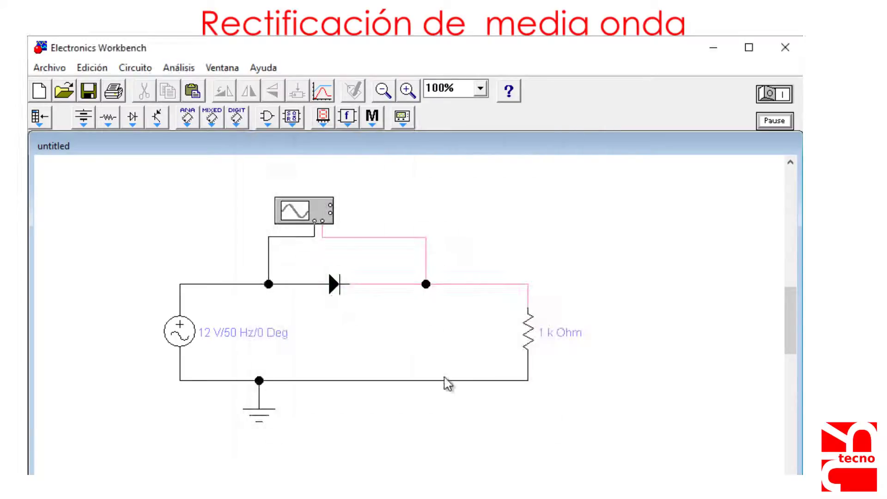
right_click(270, 273)
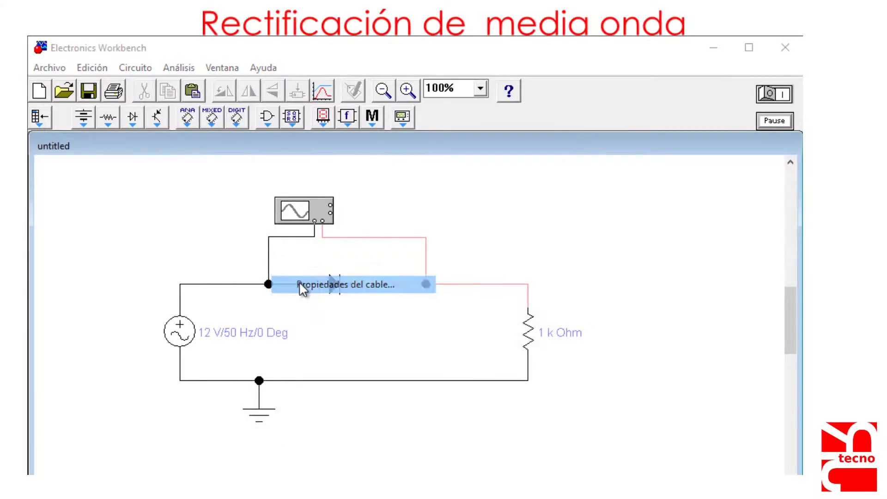
click(299, 282)
click(376, 296)
click(480, 435)
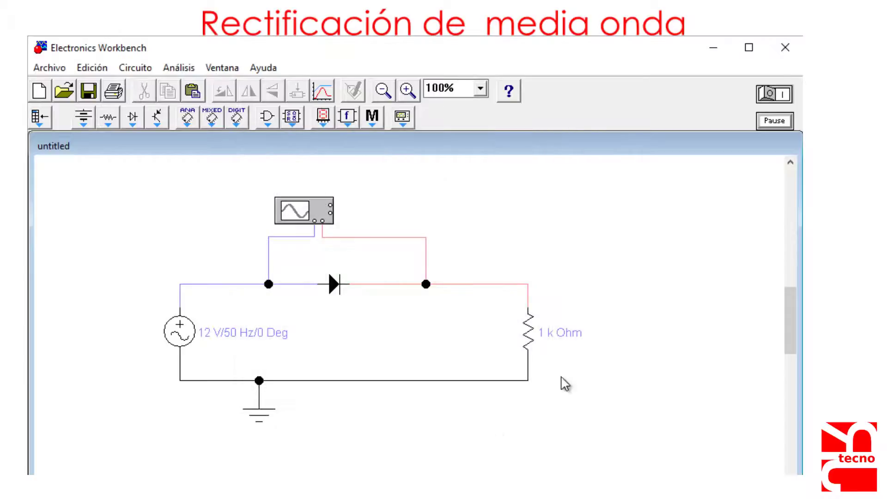
- Restart the simulation, open the oscilloscope and set channel B to DC coupling
click(767, 94)
click(768, 94)
double_click(310, 212)
click(513, 348)
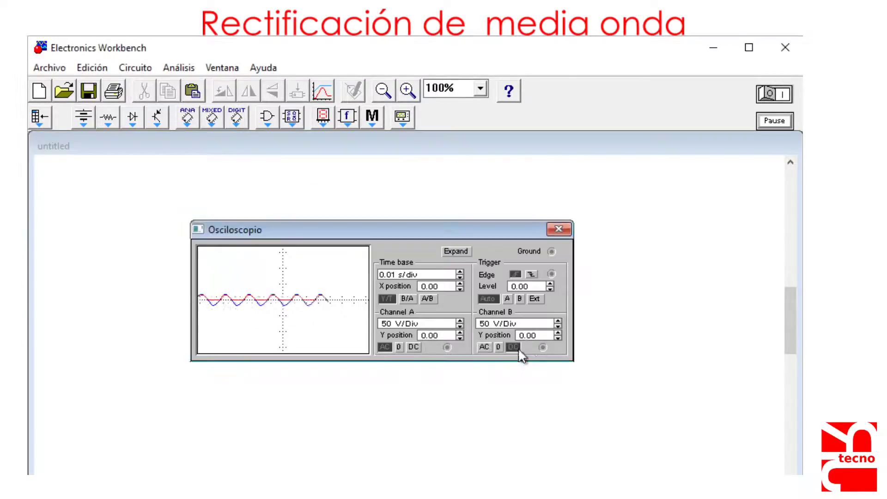
- Set oscilloscope channels A and B to 5 V/Div and the time base to 5.00 ms/div
click(558, 326)
click(558, 326)
click(558, 326)
click(460, 326)
click(460, 327)
click(459, 327)
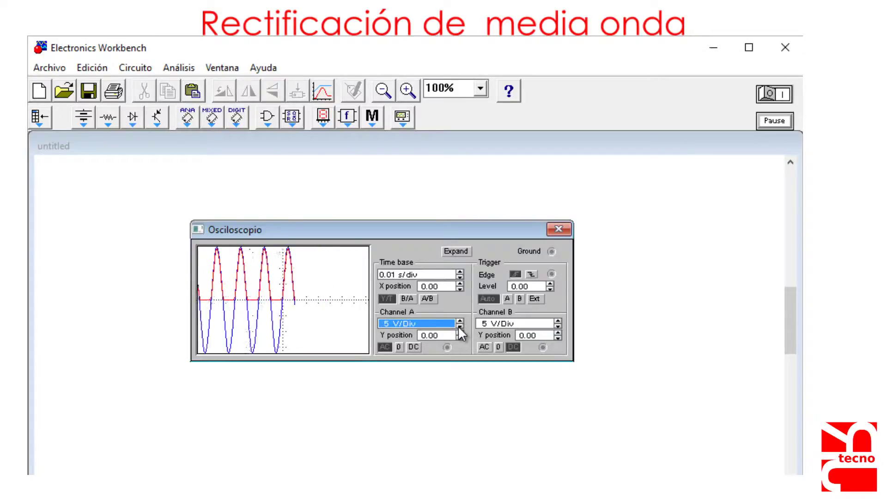
click(459, 277)
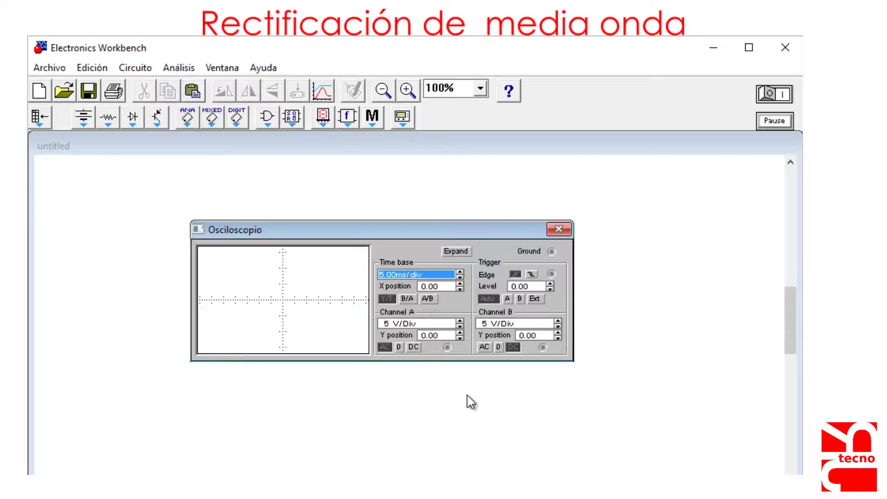
- Pause the simulation and expand the oscilloscope to compare the source waveform with the half-wave rectified output
click(775, 121)
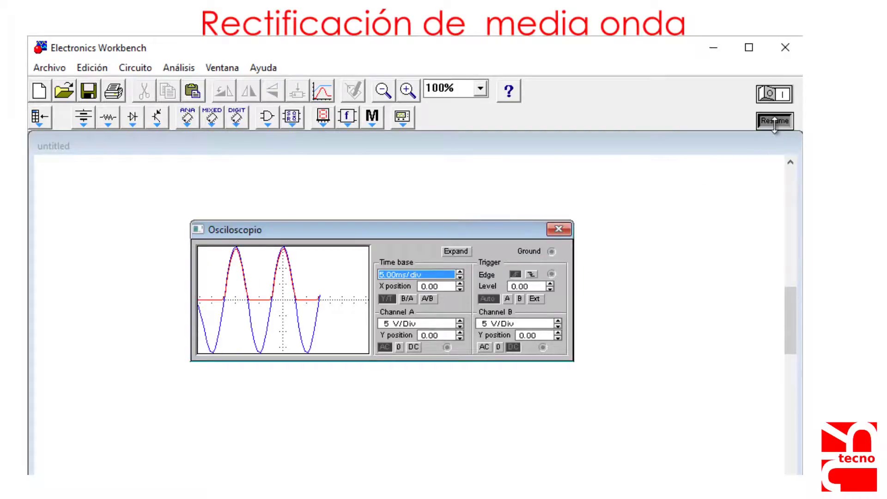
click(456, 251)
click(164, 376)
click(164, 375)
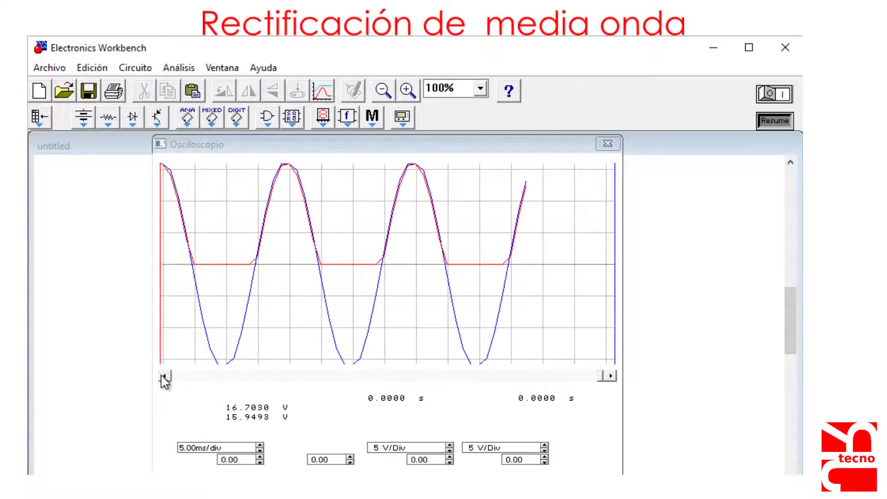
click(164, 376)
click(164, 376)
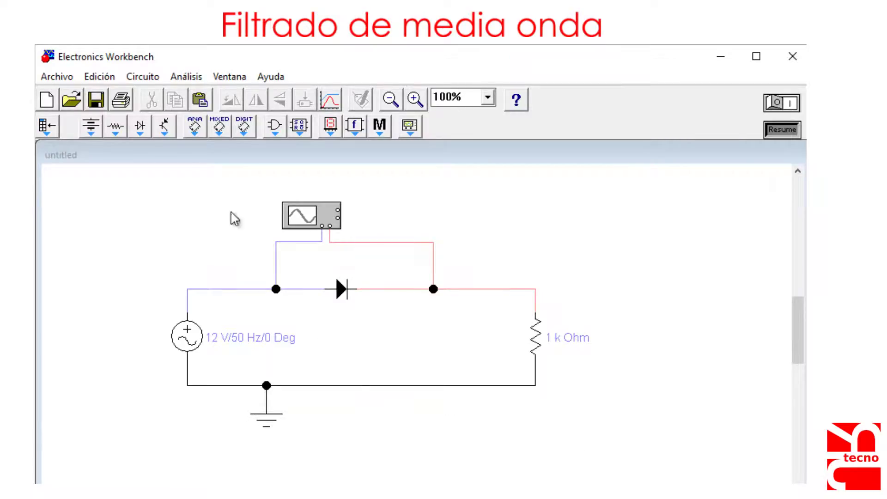
- Add a polarized capacitor to the free area beside the 1 k Ohm resistor
click(114, 132)
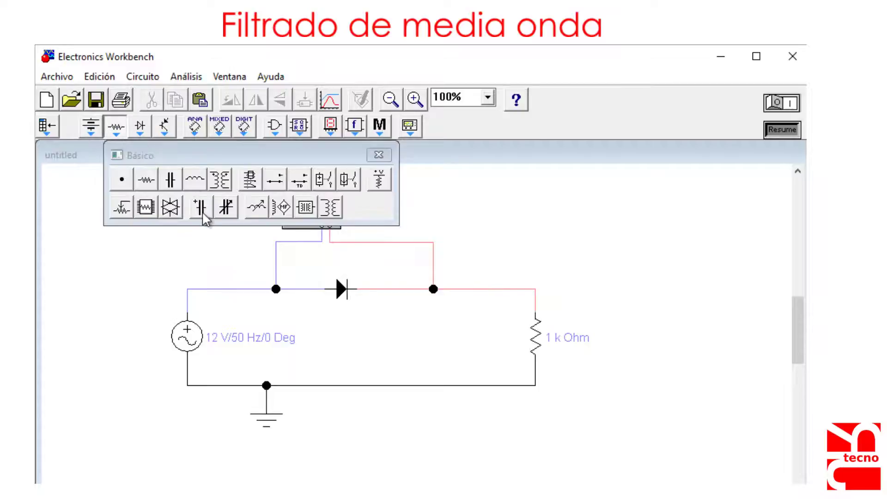
drag(204, 217, 606, 285)
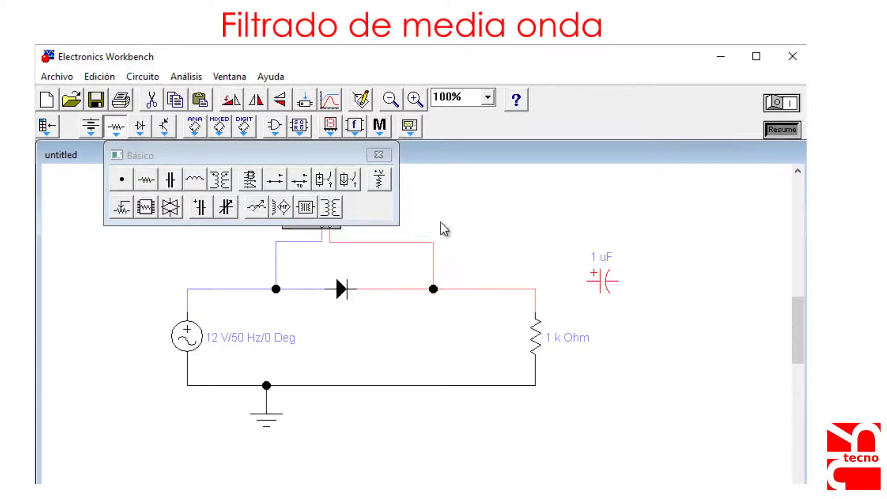
click(379, 155)
- Rotate the polarized capacitor so its positive lead points up, and move it between the diode and the load resistor
right_click(600, 284)
click(637, 377)
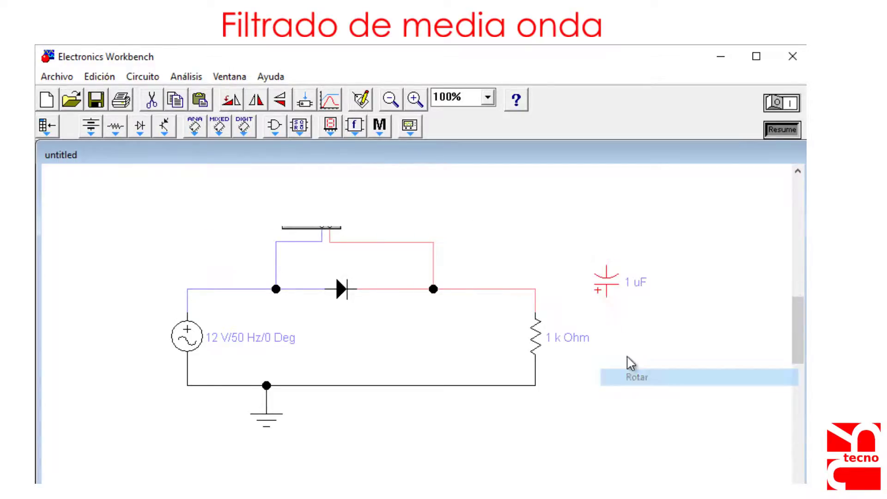
right_click(594, 284)
click(634, 374)
right_click(603, 286)
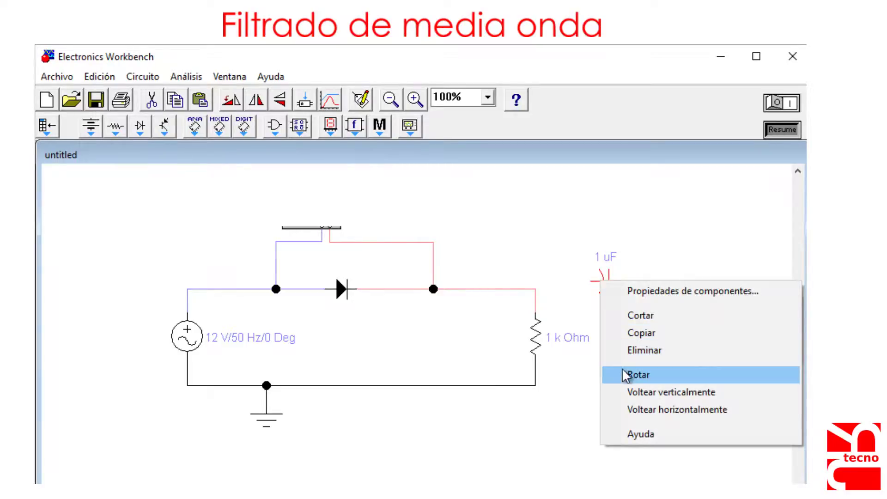
click(628, 371)
drag(608, 293, 483, 345)
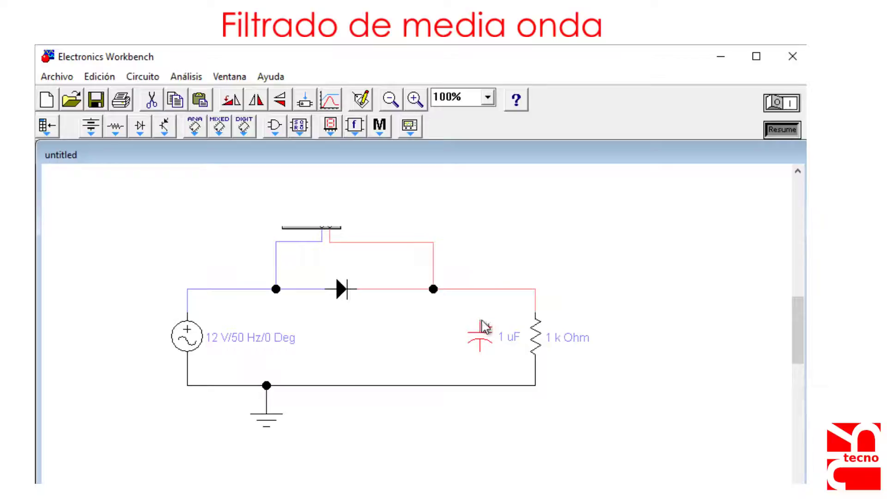
- Wire the capacitor in parallel with the load resistor and set its capacitance to 20 µF
drag(481, 320, 481, 290)
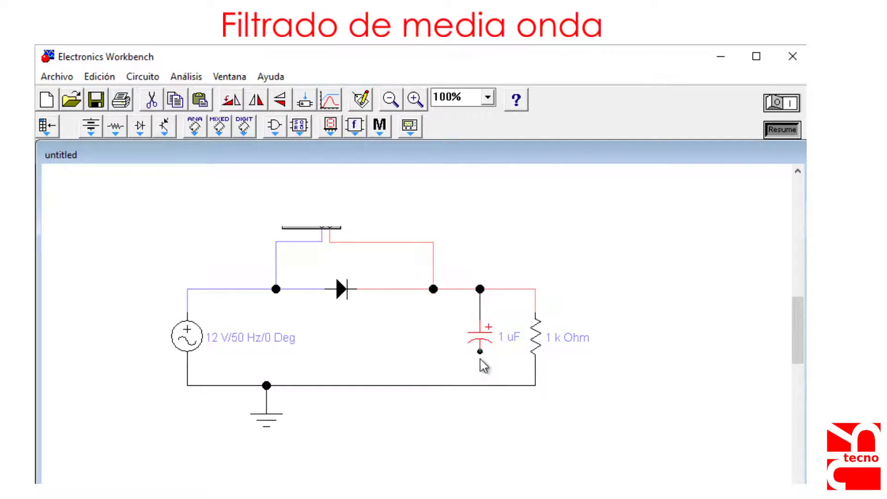
drag(480, 353, 481, 385)
double_click(479, 340)
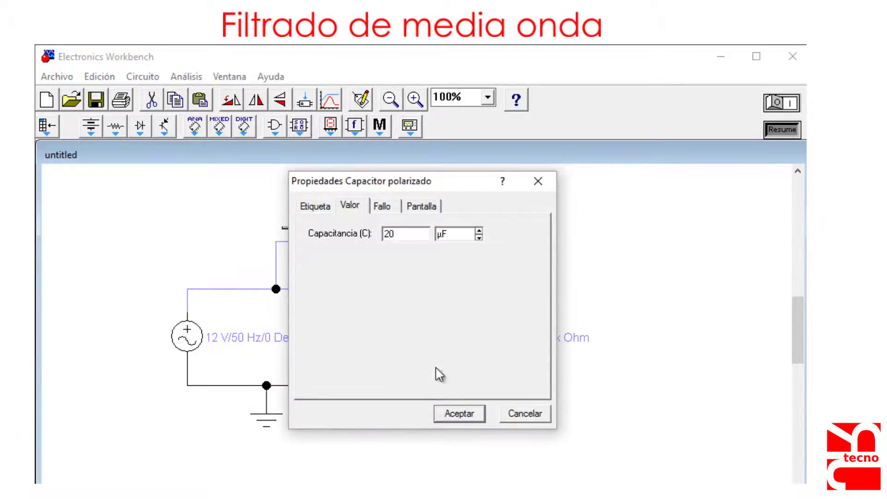
click(446, 415)
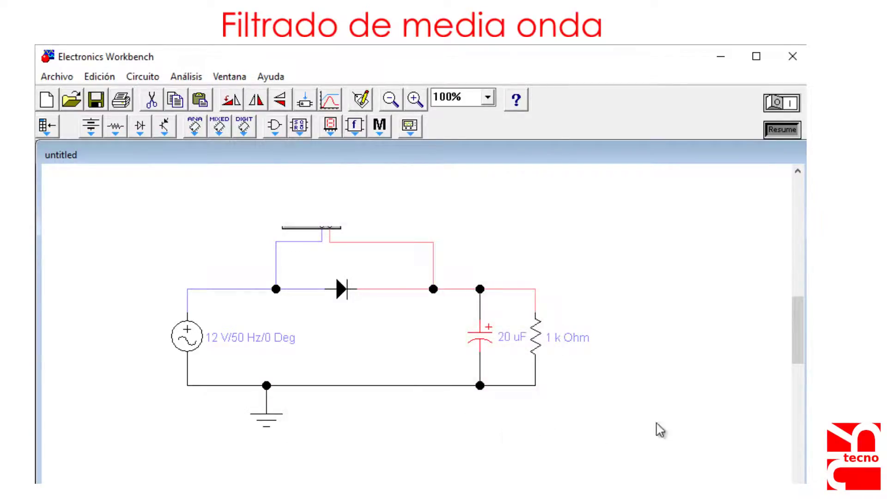
- Run the simulation with the 20 µF capacitor and examine the filtered half-wave output on the expanded oscilloscope
click(791, 103)
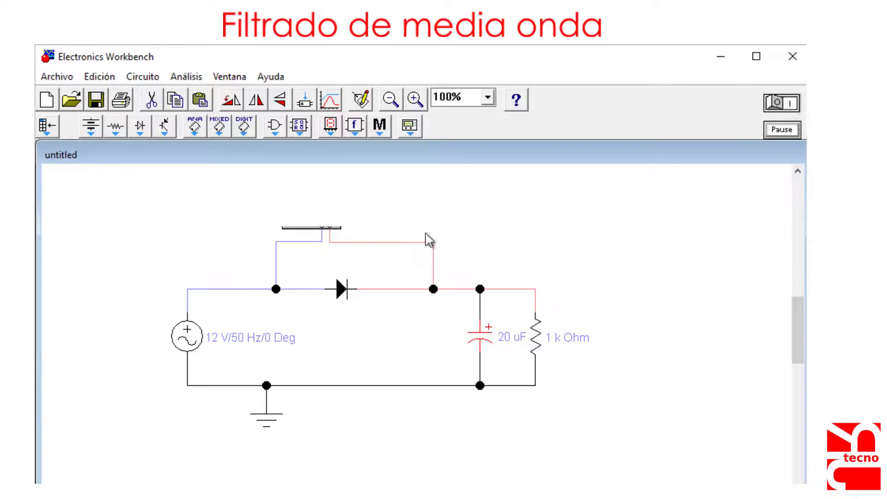
double_click(313, 226)
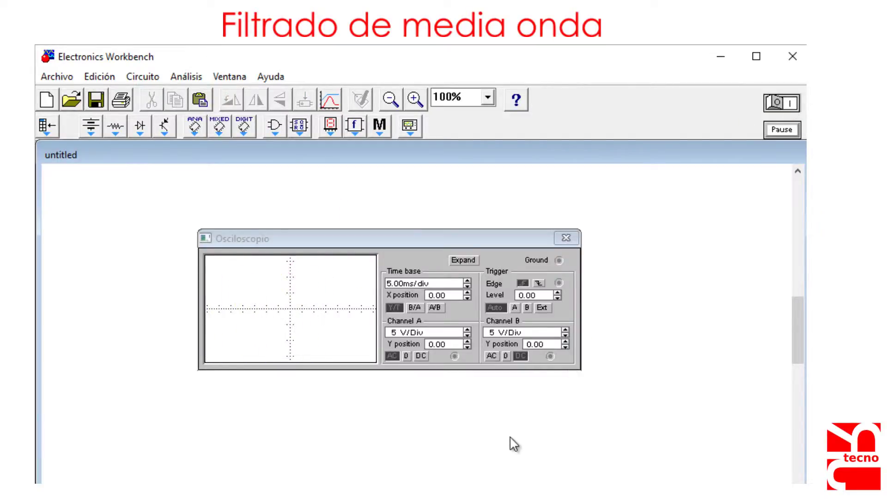
click(786, 129)
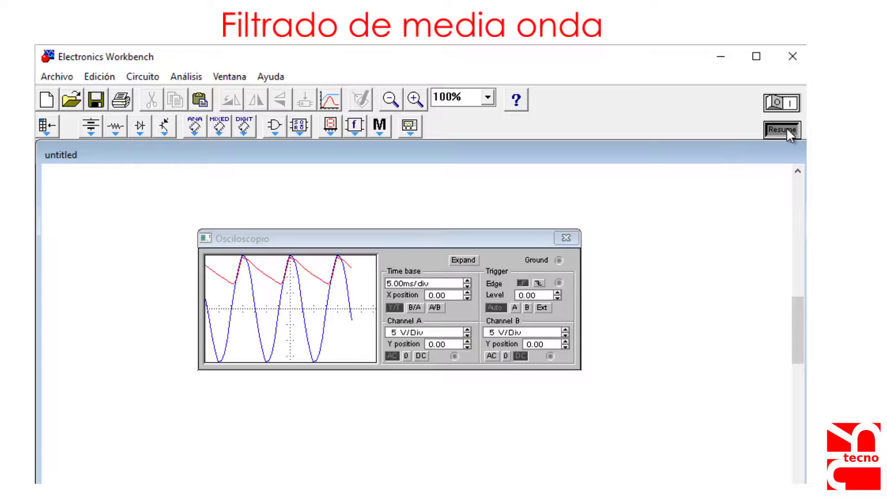
click(786, 128)
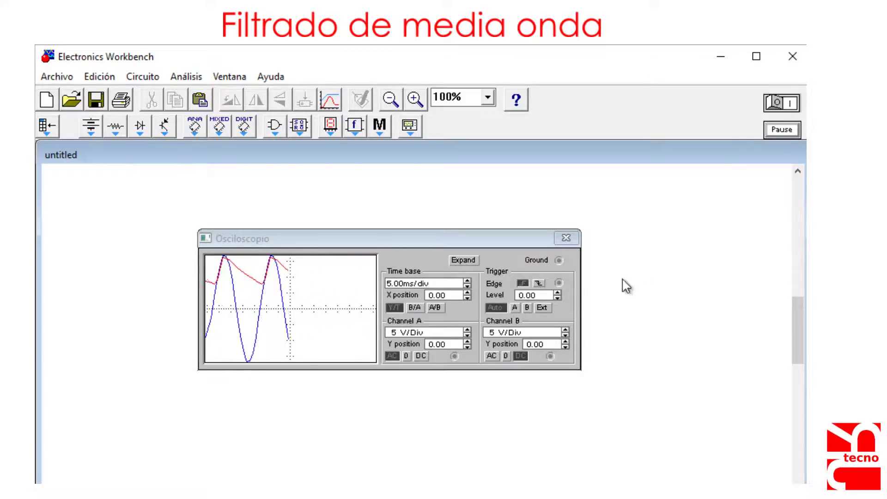
click(464, 260)
click(173, 383)
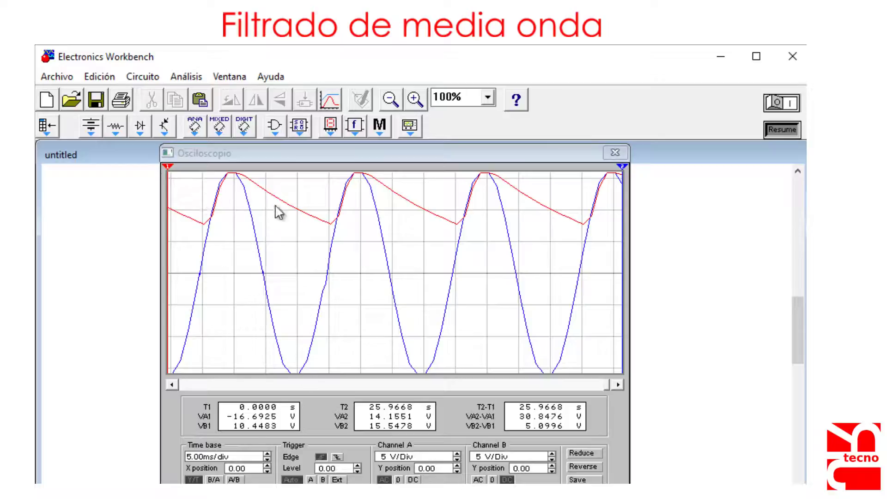
- Reduce the oscilloscope display and set the filter capacitor's capacitance to 40 µF
click(582, 453)
double_click(483, 319)
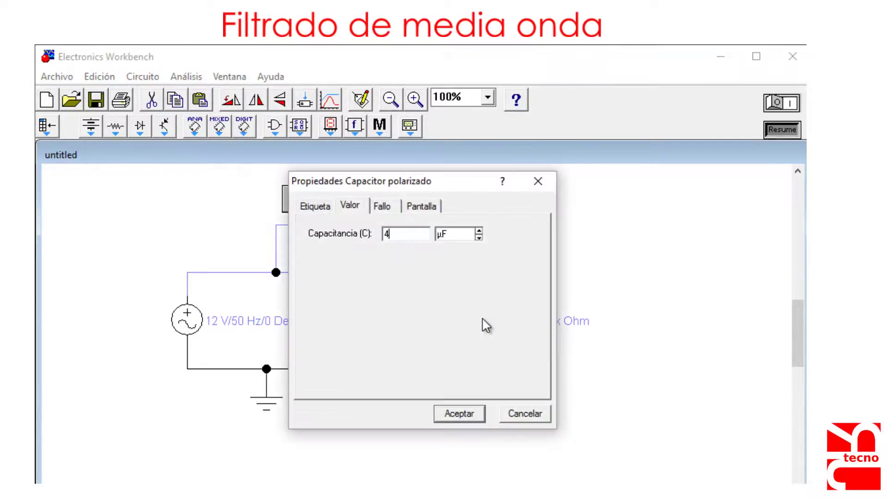
click(461, 412)
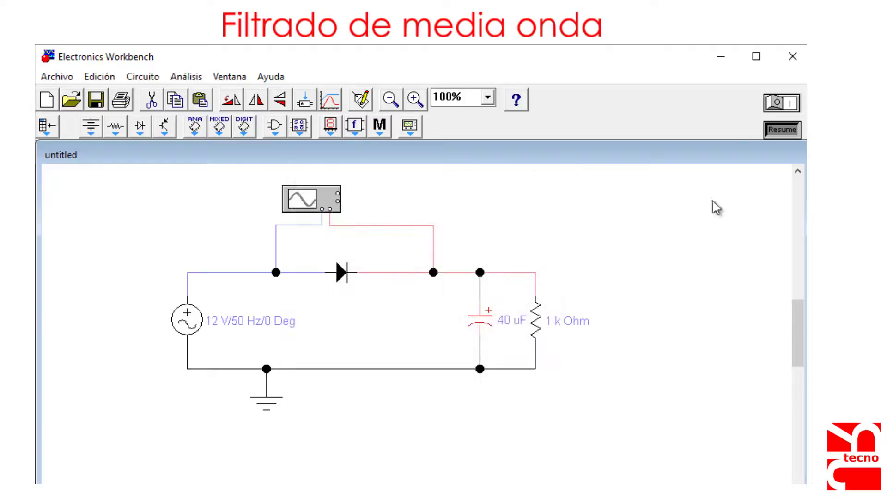
- Rerun the simulation with the 40 µF capacitor, pause it and examine the output ripple on the expanded oscilloscope
click(785, 104)
double_click(318, 197)
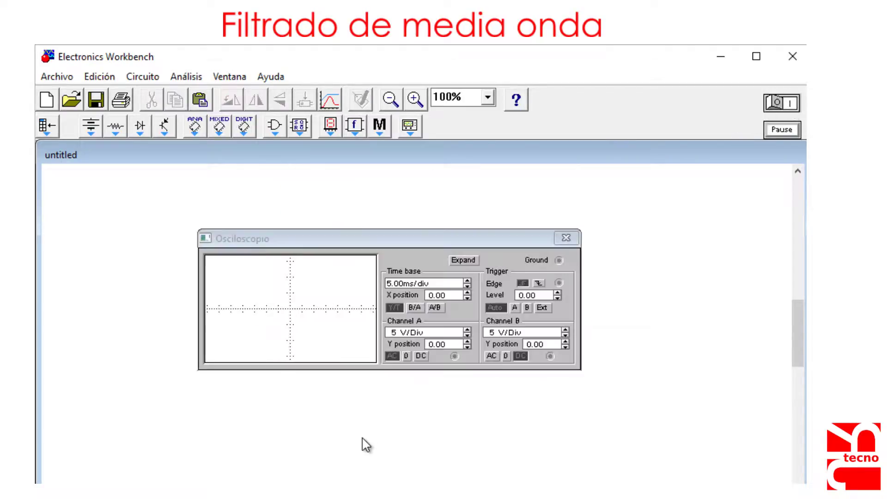
click(782, 130)
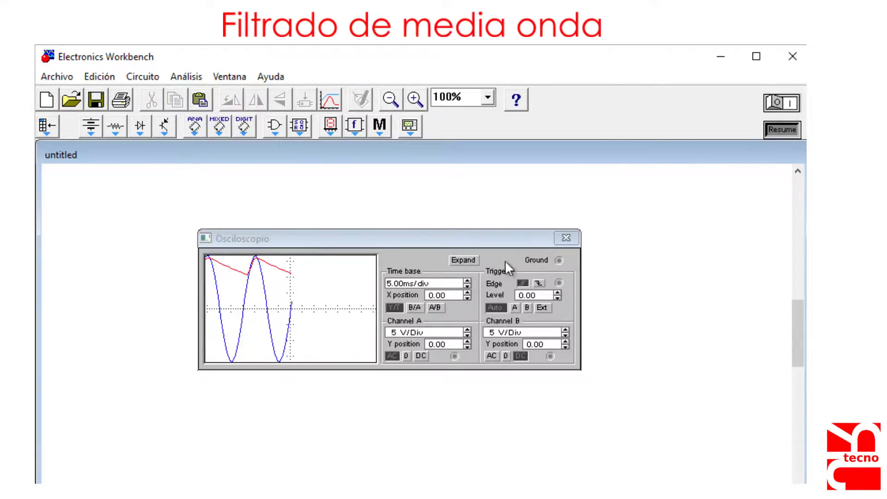
click(464, 259)
click(170, 385)
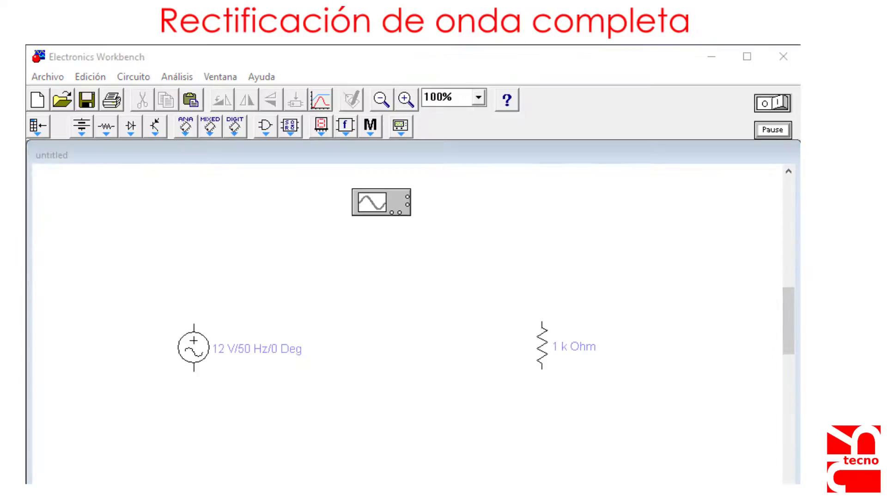
- Place a diode bridge rectifier between the 12 V AC source and the 1 k Ohm resistor
click(130, 127)
drag(208, 180, 353, 312)
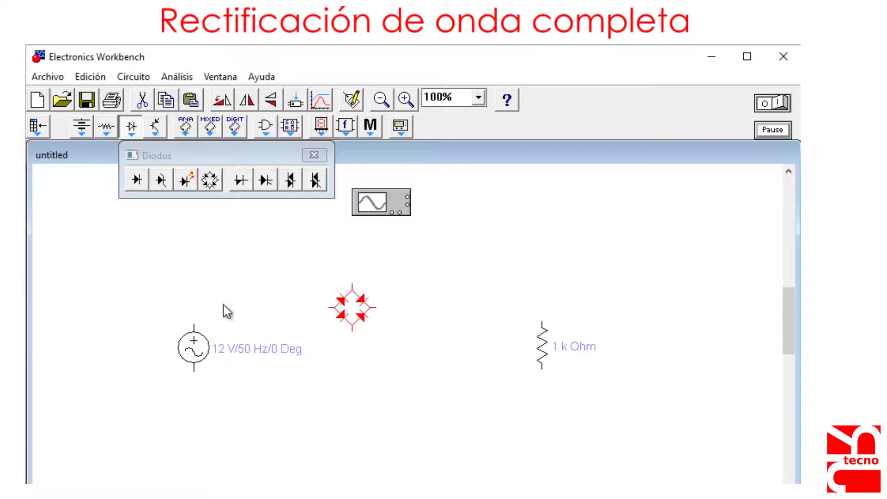
- Wire the two terminals of the 12 V AC source to the upper and lower terminals of the diode bridge
click(314, 155)
drag(194, 325, 352, 286)
mouse_move(194, 374)
mouse_down()
mouse_move(313, 356)
mouse_move(356, 339)
mouse_move(353, 330)
mouse_up()
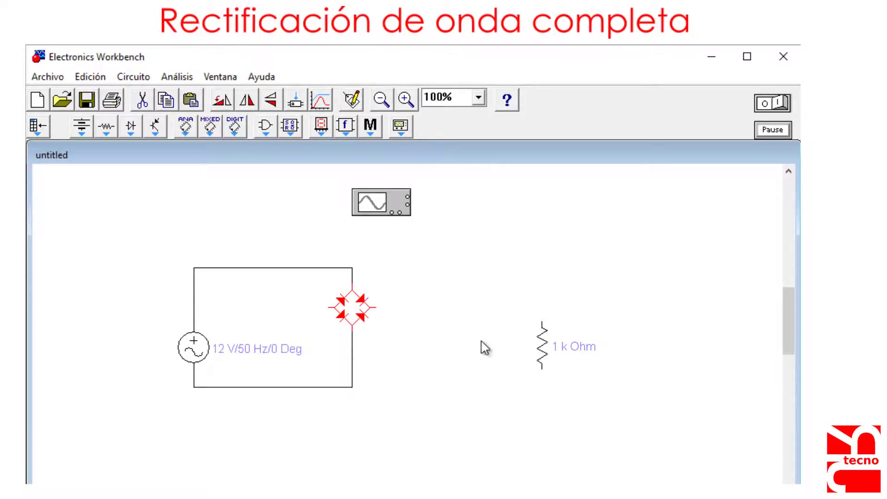
- Wire the 1 k Ohm resistor across the bridge's two output terminals, raising the resistor and straightening the connecting wires
drag(542, 322, 375, 307)
click(544, 354)
drag(543, 353, 540, 321)
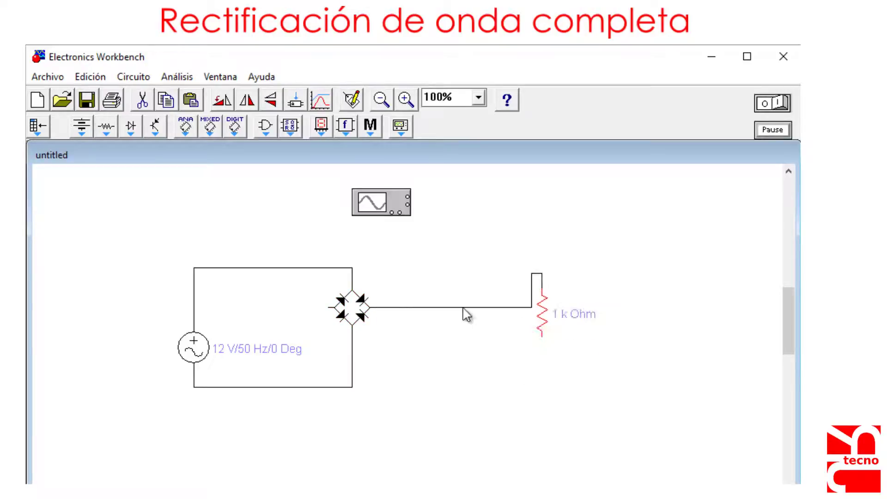
drag(467, 308, 458, 272)
mouse_move(543, 340)
mouse_down()
mouse_move(416, 368)
mouse_move(330, 308)
mouse_up()
drag(416, 356, 416, 375)
- Connect the oscilloscope's channels to the AC source and the rectified output, colouring the source wire blue and the output wire red
drag(392, 213, 450, 273)
drag(418, 306, 415, 272)
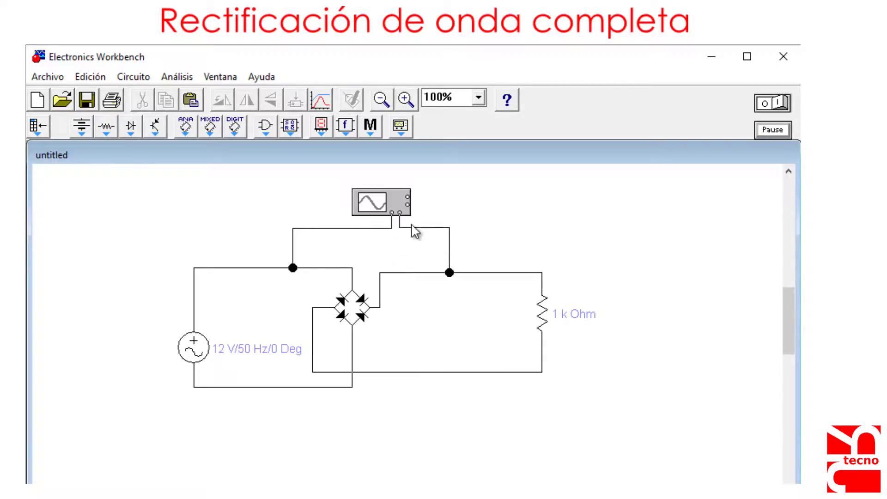
right_click(411, 230)
click(418, 253)
click(314, 285)
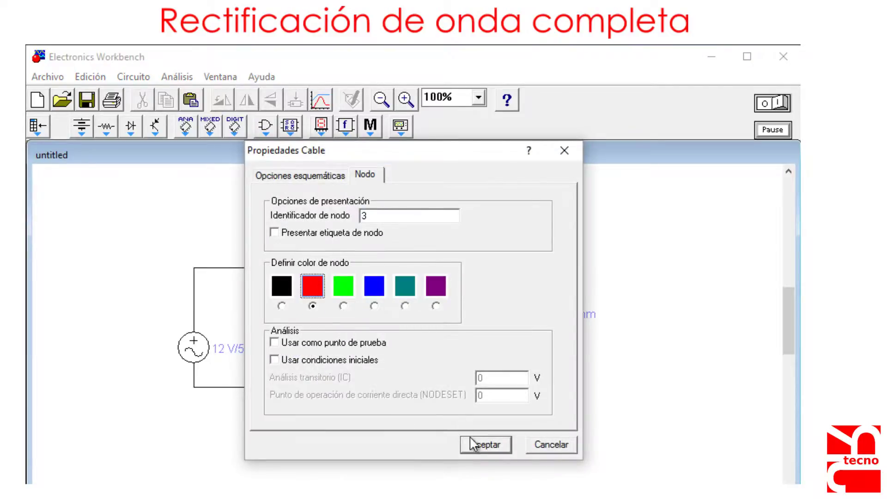
click(483, 442)
right_click(357, 228)
click(421, 254)
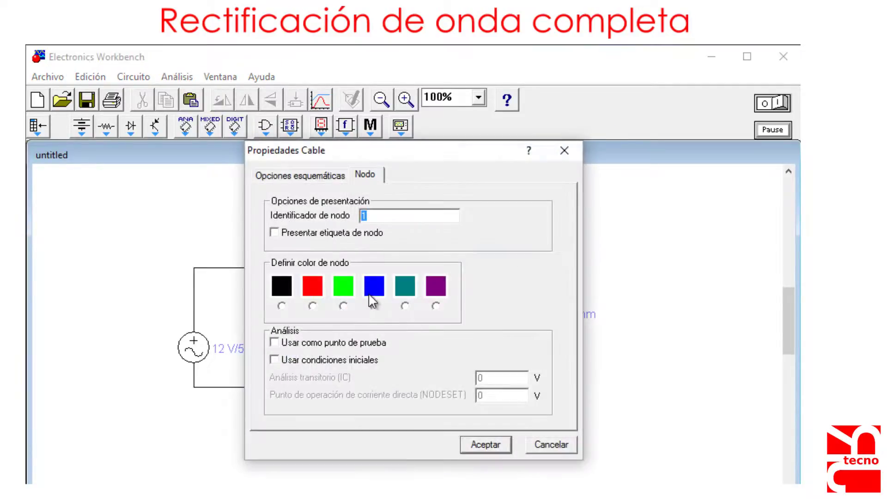
click(371, 301)
click(484, 445)
- Place a ground symbol beside the oscilloscope and wire it to the oscilloscope's ground terminal
click(83, 126)
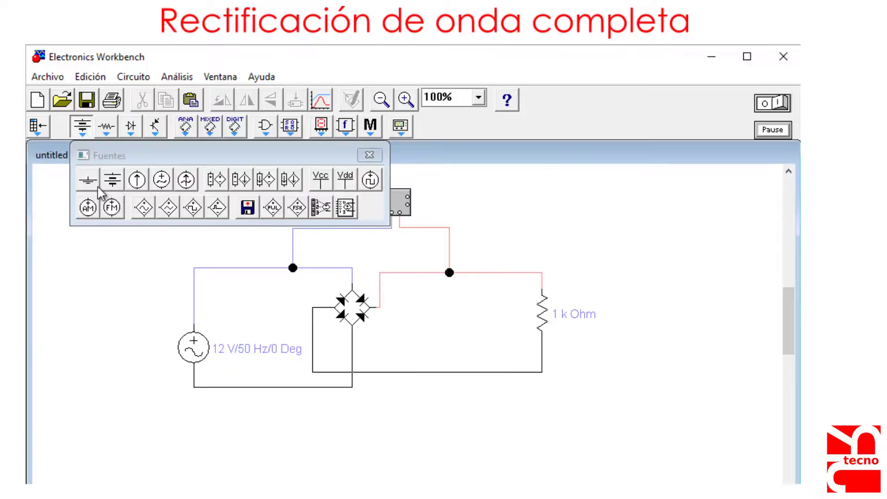
drag(87, 180, 472, 212)
click(370, 155)
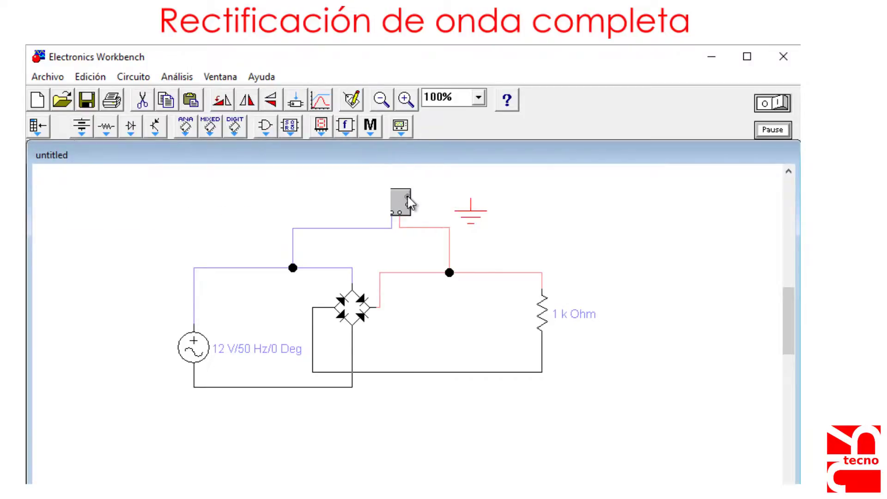
drag(408, 197, 471, 199)
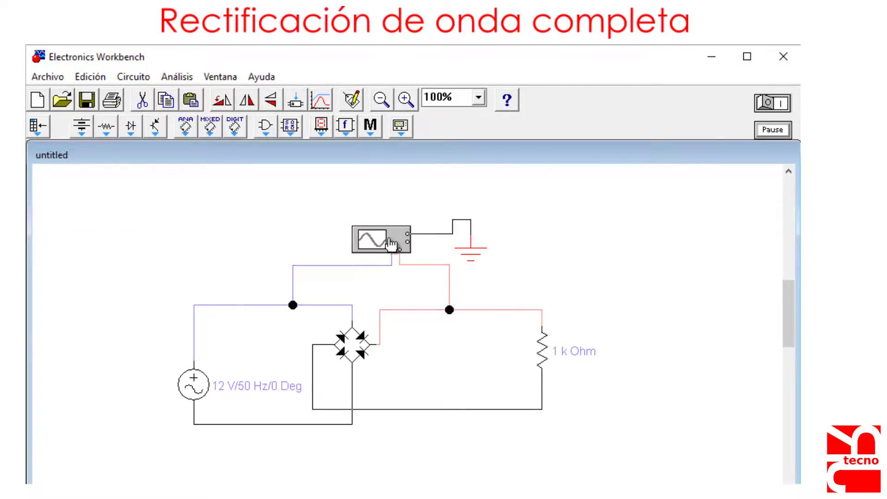
- Run the full-wave rectifier simulation, pause it and compare the input and rectified waveforms on the expanded oscilloscope
double_click(393, 243)
click(773, 130)
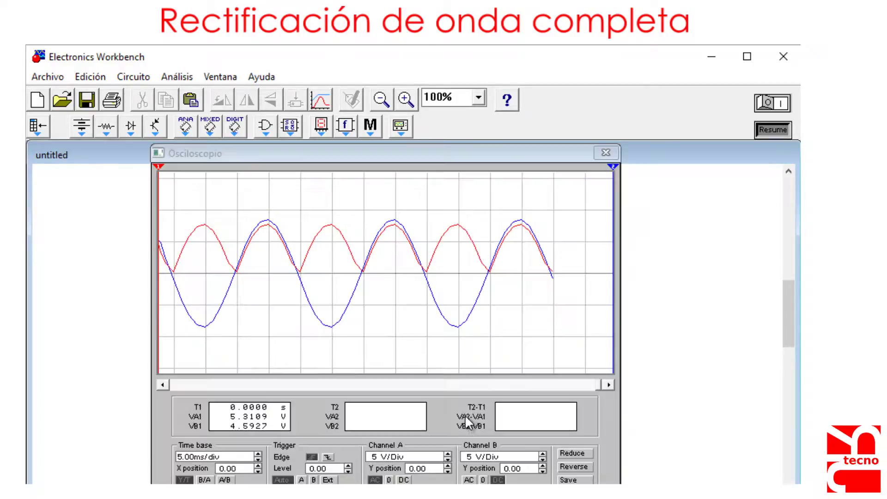
click(454, 261)
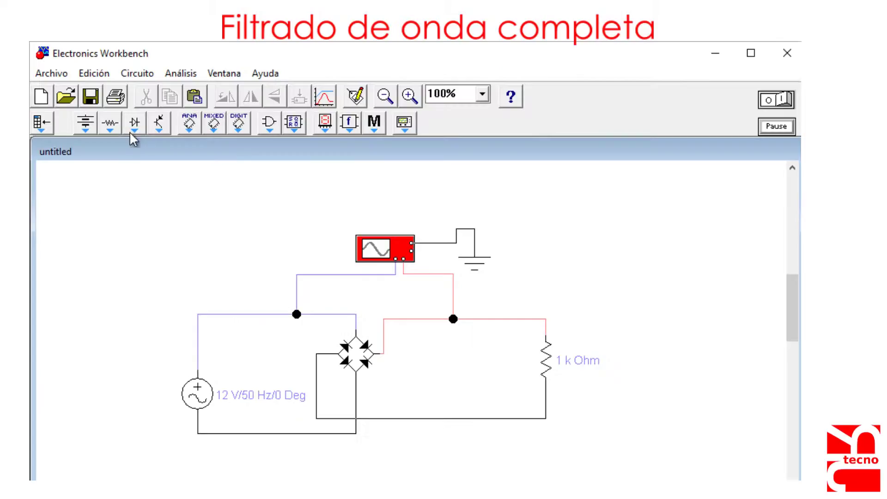
- Place a polarized capacitor near the load resistor and rotate it to stand vertically with its positive terminal upward
click(110, 123)
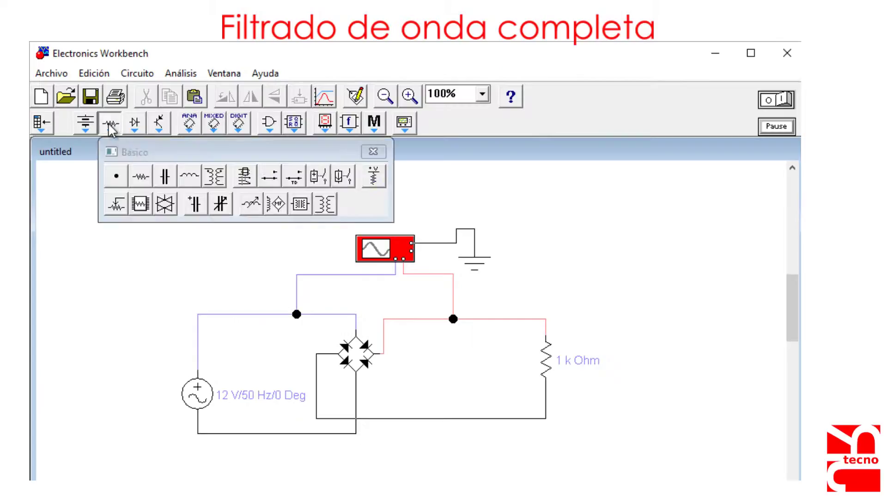
drag(266, 210, 634, 286)
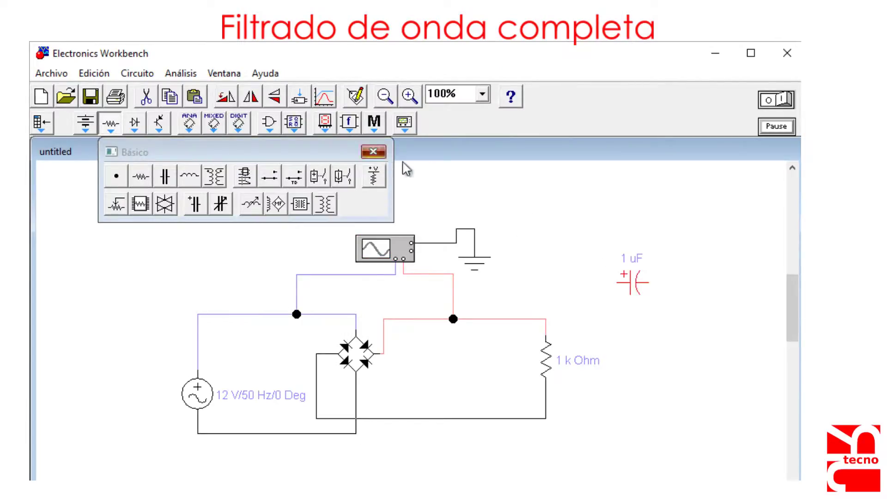
click(374, 152)
right_click(634, 290)
click(670, 372)
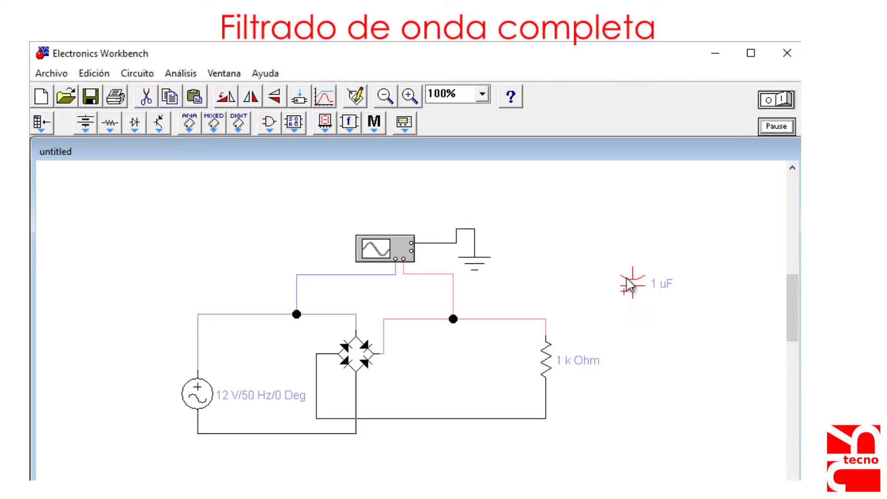
right_click(625, 281)
click(667, 372)
right_click(632, 287)
click(650, 372)
- Set the polarized capacitor to 20 µF and wire it in parallel with the 1 k Ohm resistor
double_click(633, 285)
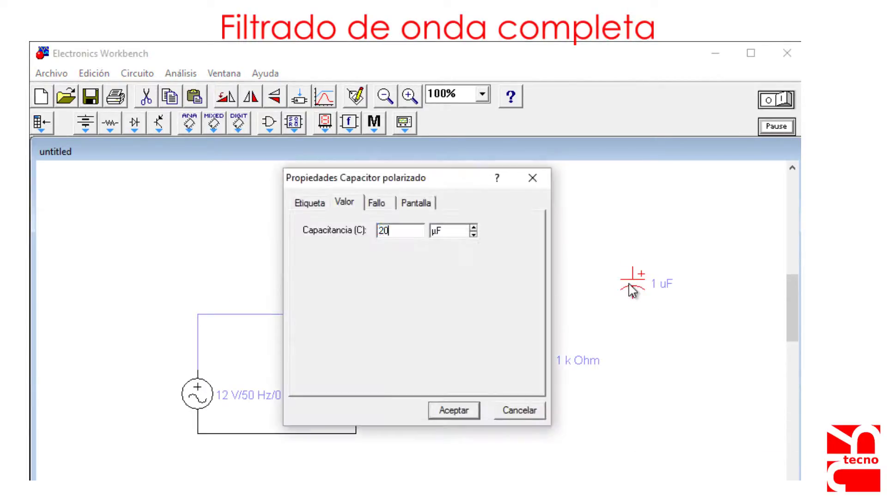
click(471, 413)
drag(634, 289, 484, 419)
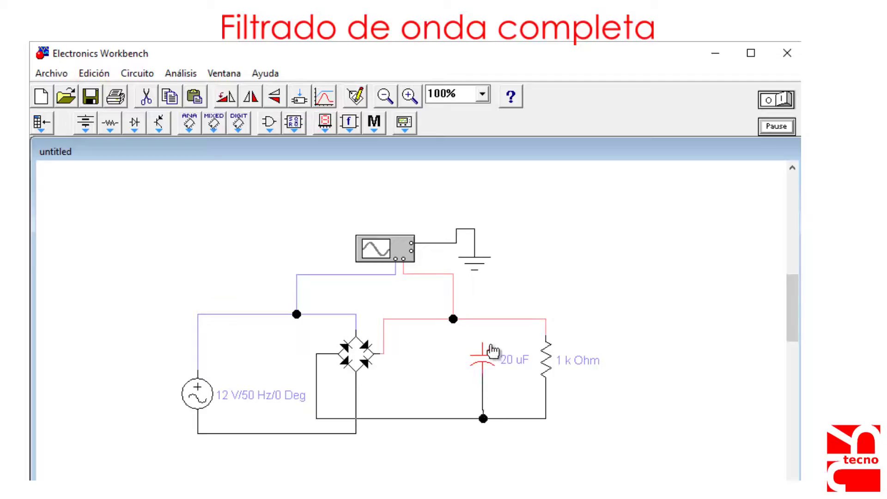
drag(483, 344, 482, 318)
- Run the simulation with the 20 µF capacitor, pause it and examine the filtered full-wave output on the expanded oscilloscope
click(778, 101)
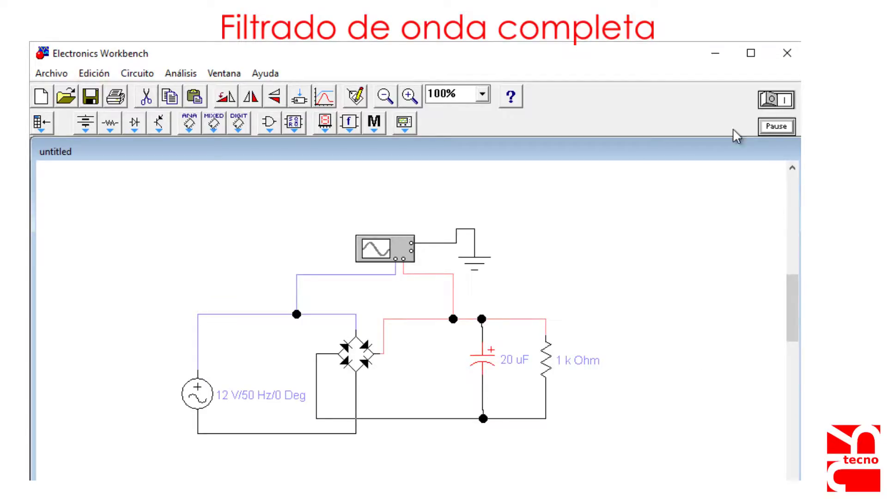
double_click(406, 254)
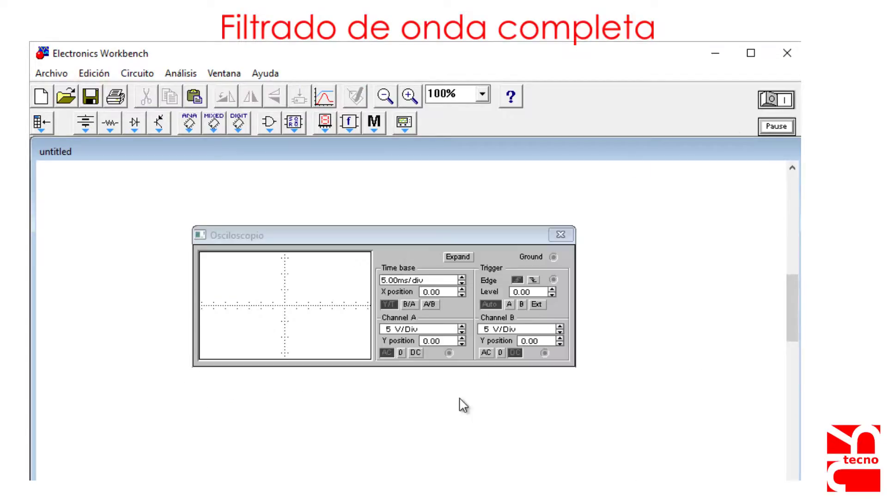
click(770, 126)
click(457, 256)
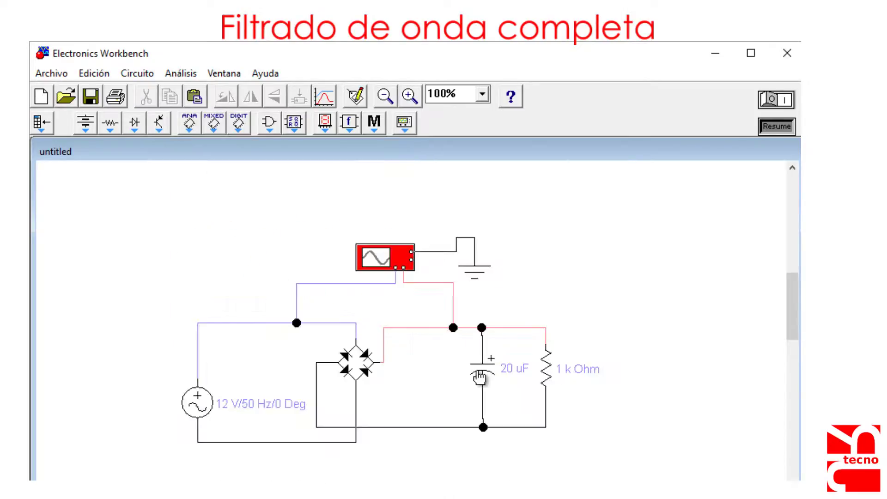
- Dismiss the oscilloscope display and set the full-wave filter capacitor's capacitance to 5 µF
click(581, 448)
double_click(480, 377)
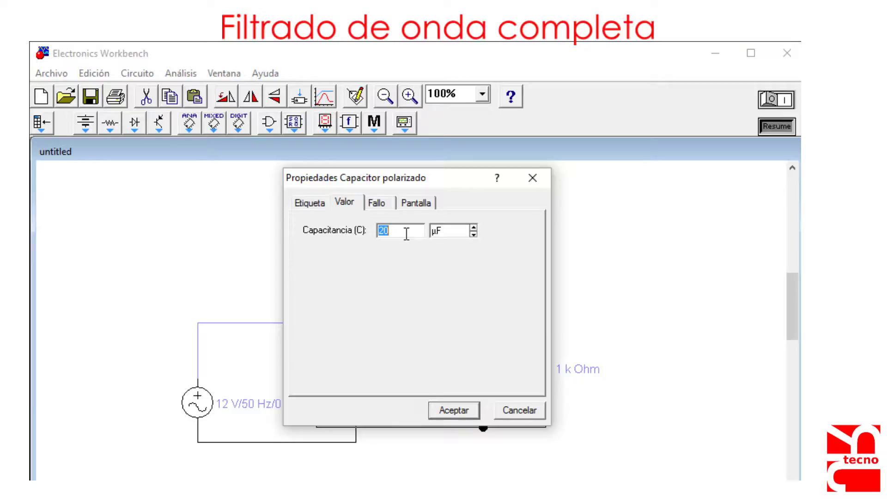
click(454, 410)
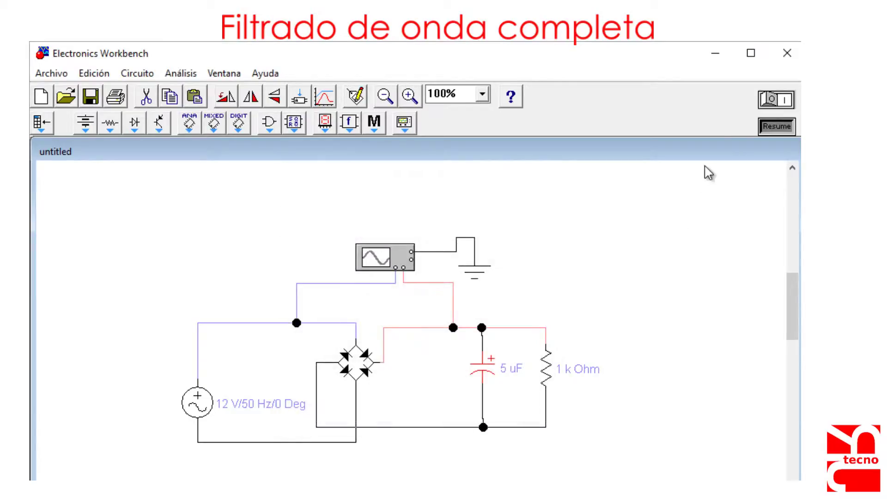
- Rerun the simulation with the 5 µF capacitor, pause it and examine the ripple on the expanded oscilloscope
click(777, 101)
double_click(397, 260)
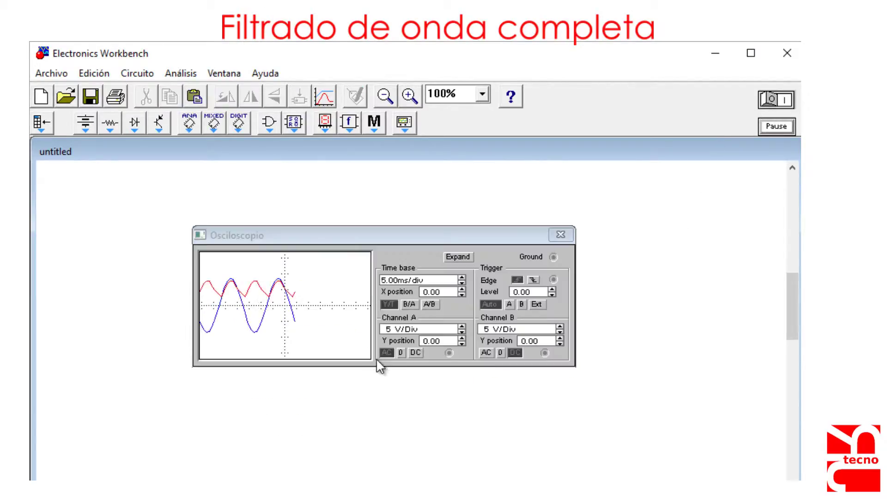
click(460, 257)
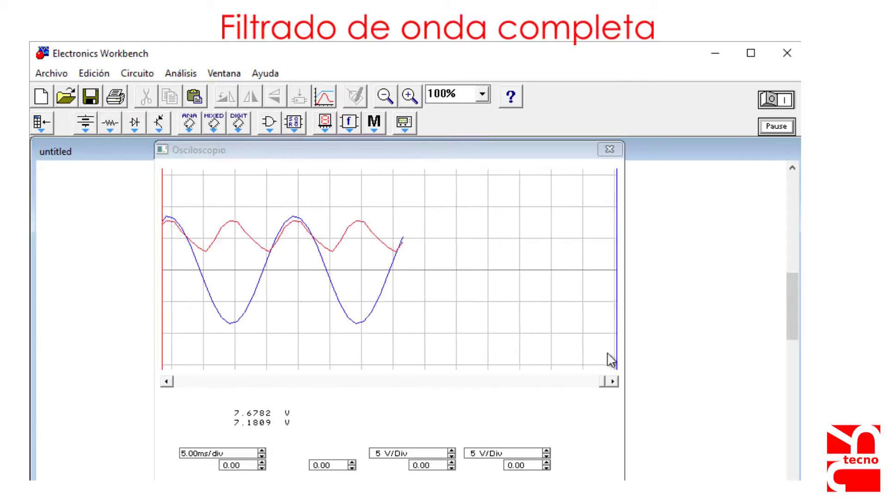
click(775, 126)
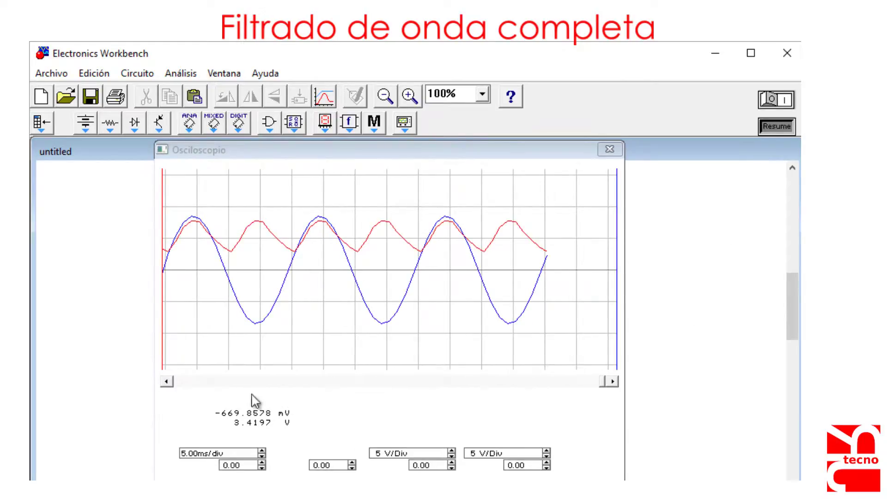
click(168, 382)
click(167, 382)
click(168, 381)
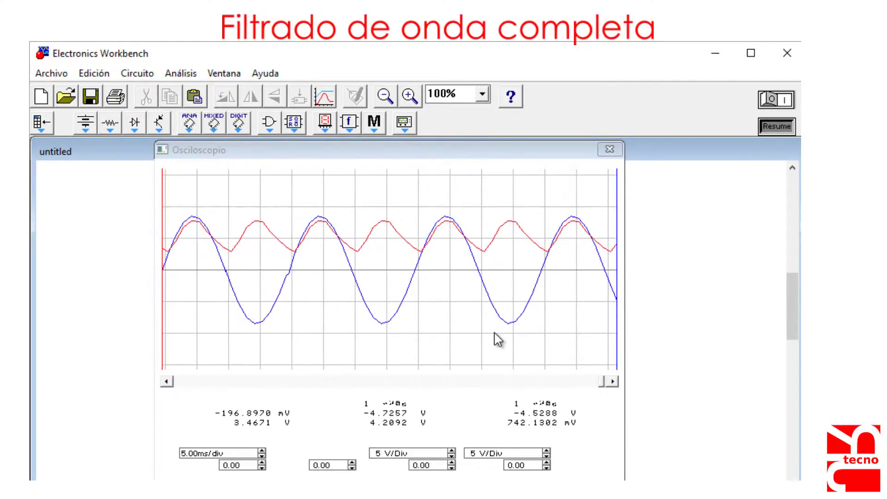
- Close the oscilloscope display and set the full-wave filter capacitor's capacitance to 50 µF
click(609, 150)
double_click(481, 364)
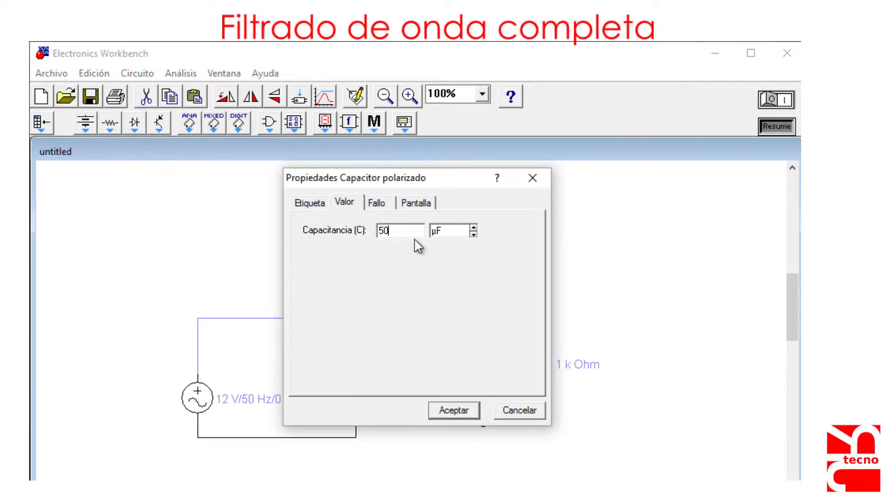
click(458, 411)
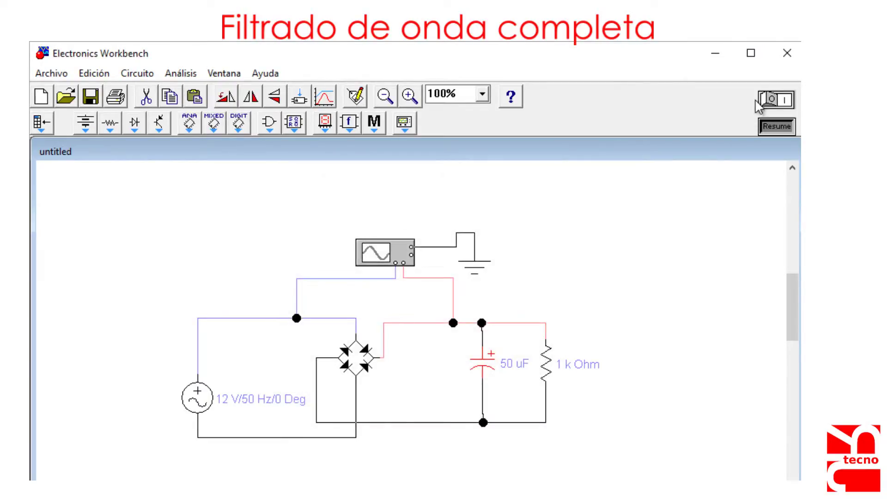
- Rerun the simulation with the 50 µF capacitor and examine the output ripple on the expanded oscilloscope
click(767, 101)
double_click(385, 252)
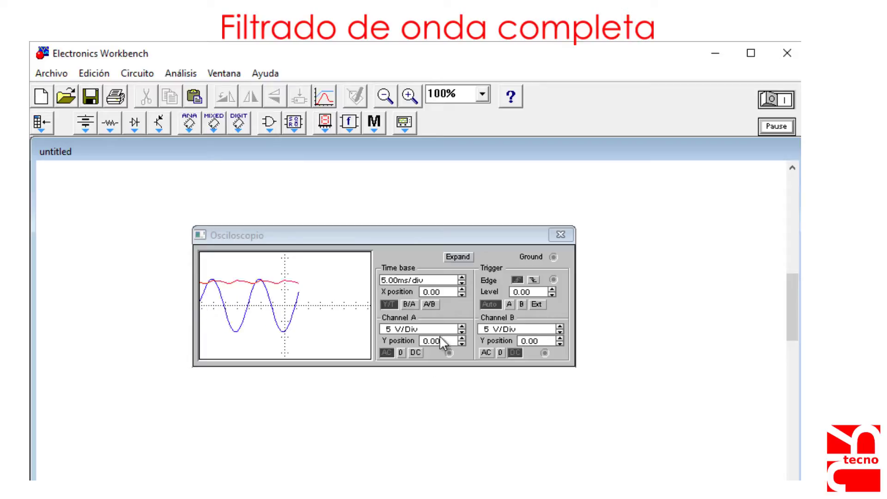
click(456, 259)
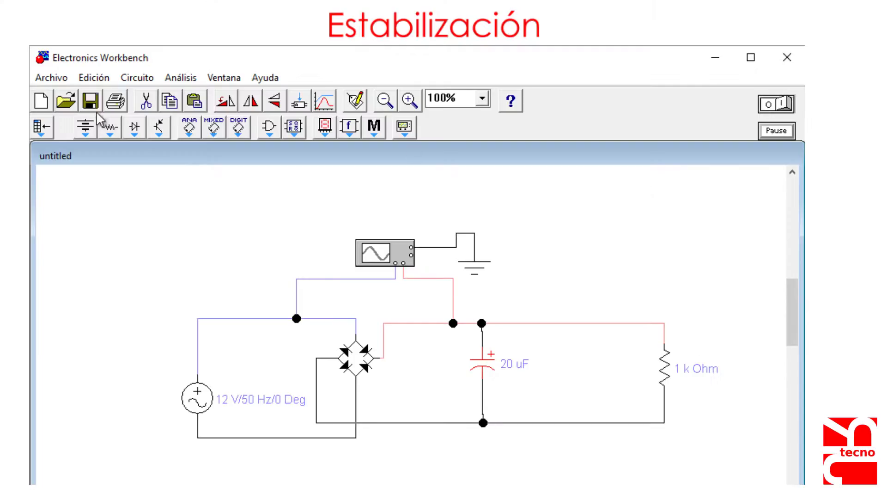
- Place a Zener diode between the 20 µF capacitor and the load, rotate it cathode upward and wire it in parallel with them
click(135, 127)
drag(141, 182, 589, 370)
right_click(595, 252)
click(633, 345)
drag(587, 330, 586, 324)
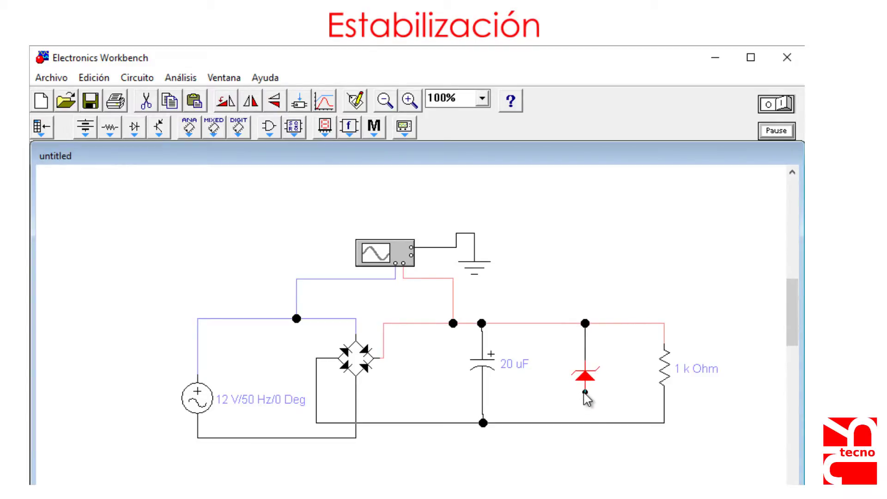
drag(586, 392, 585, 422)
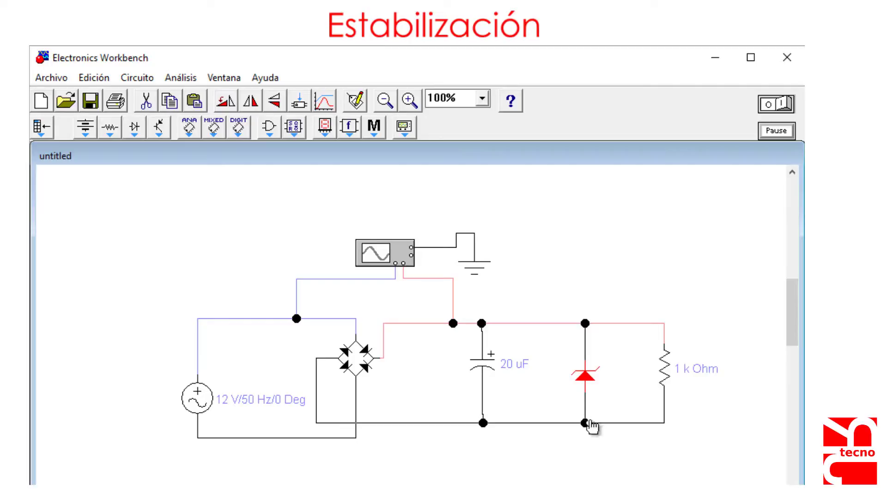
- Assign the 1N4740 model from the 1n library to the Zener diode and check its Zener test voltage parameter
click(568, 396)
double_click(586, 386)
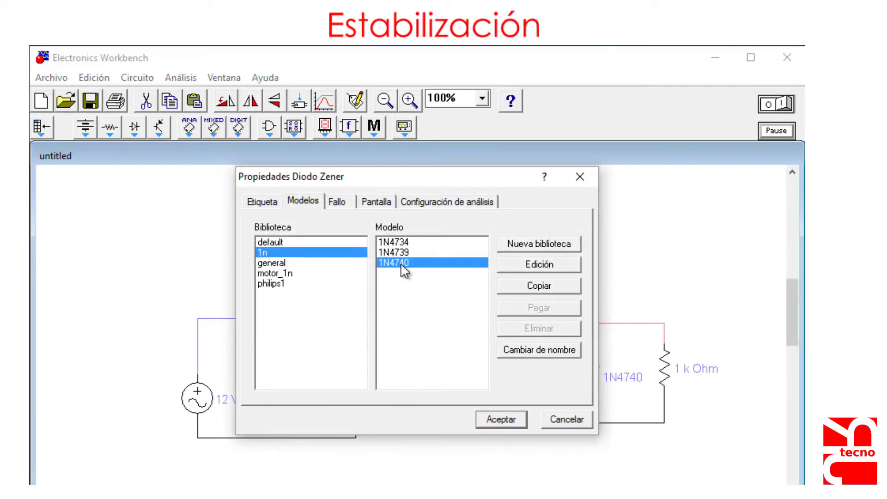
click(514, 274)
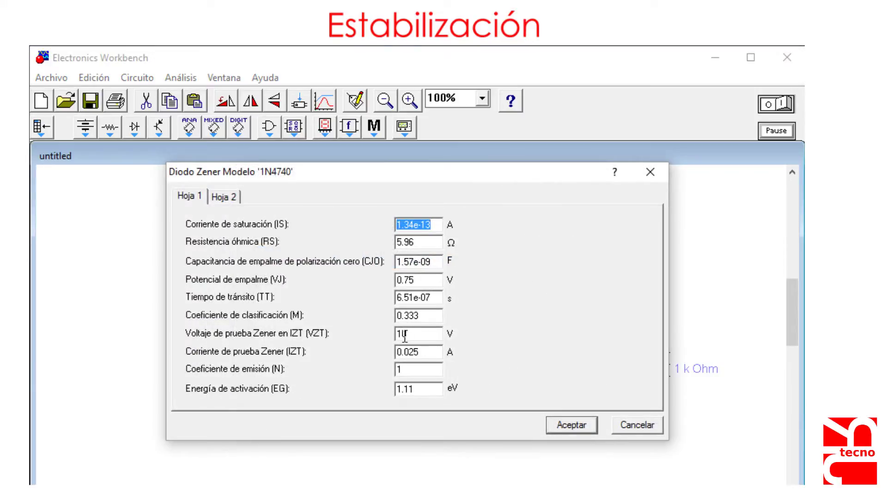
click(409, 334)
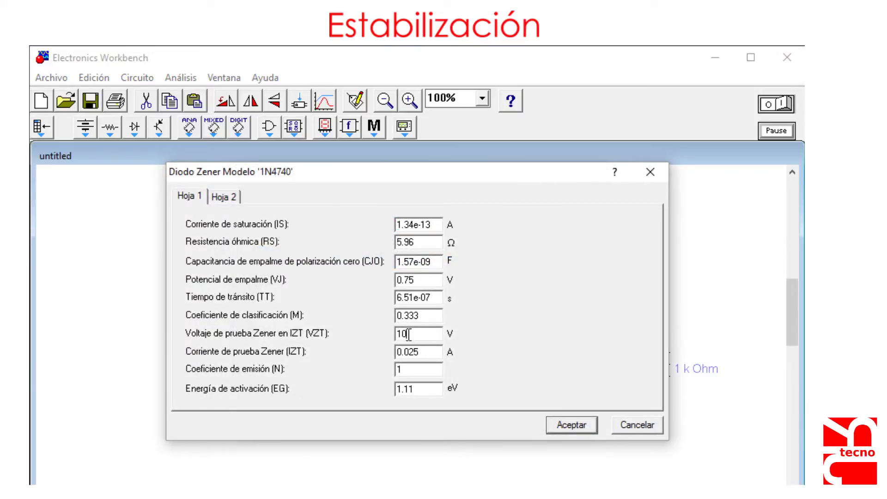
click(554, 426)
- Insert a 1 k Ohm series resistor in the upper wire between the capacitor and the Zener diode
click(110, 128)
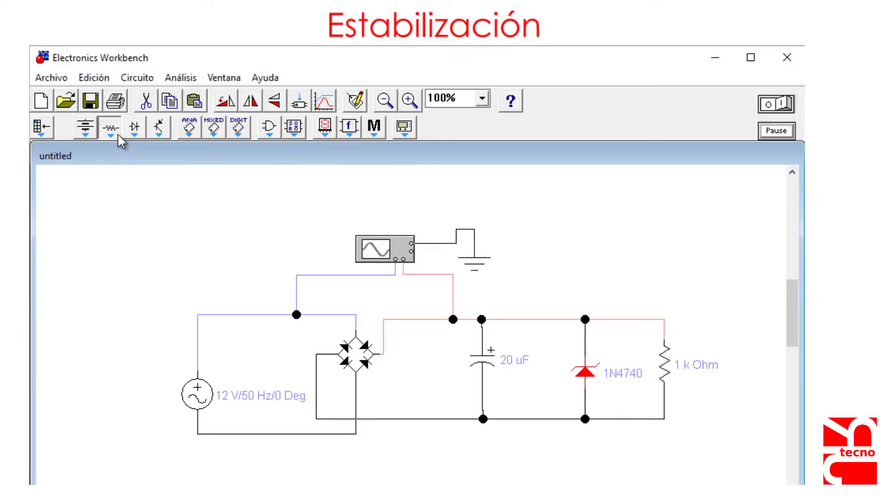
drag(141, 182, 539, 316)
click(373, 156)
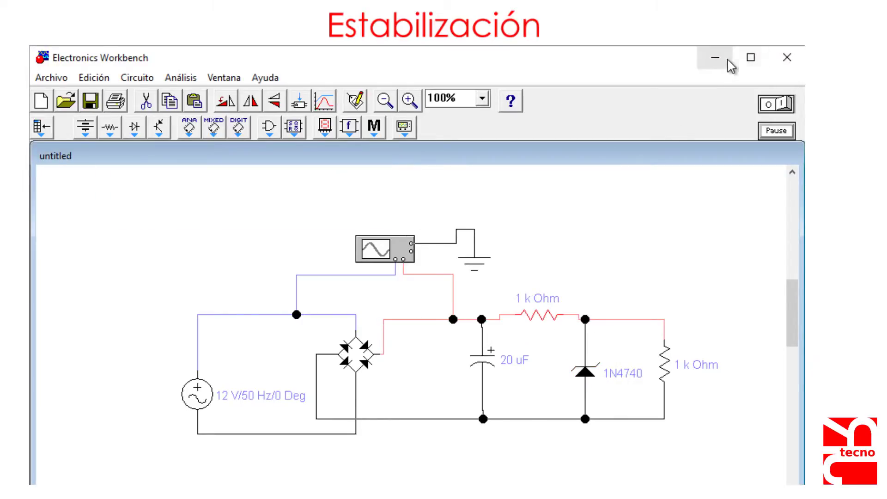
- Set the series resistor between the capacitor and the Zener diode to 100 Ω
double_click(539, 318)
click(511, 244)
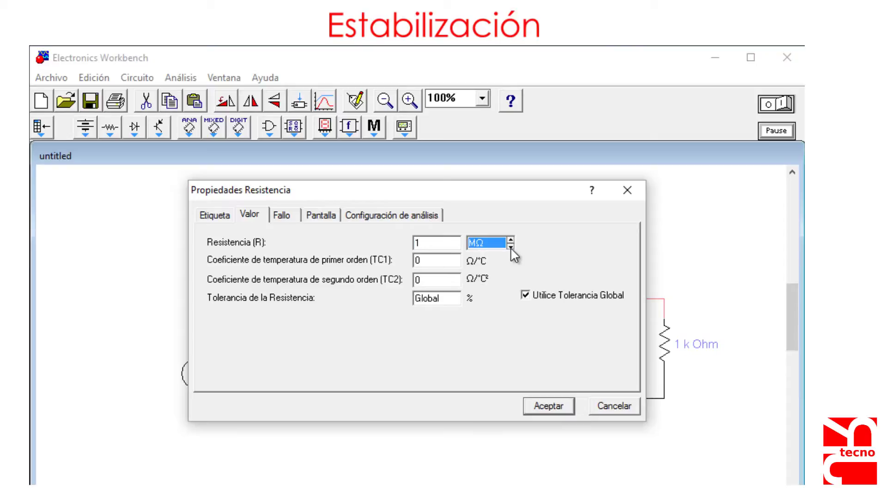
click(451, 243)
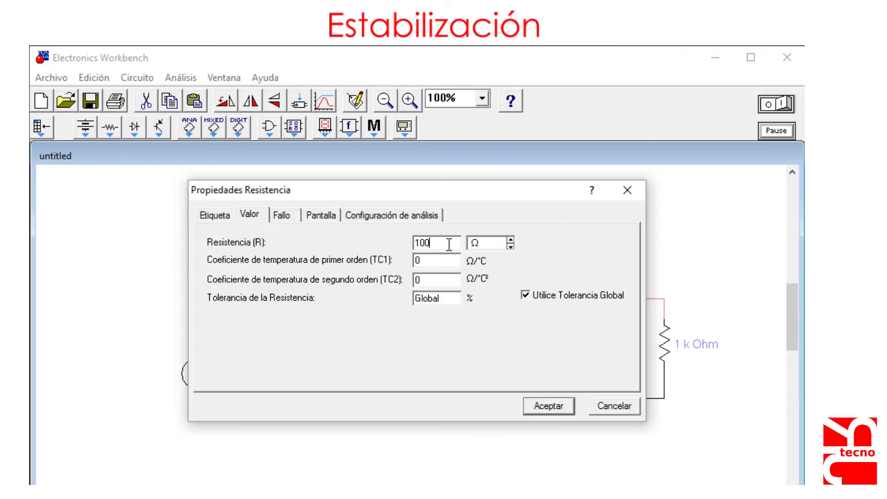
click(548, 406)
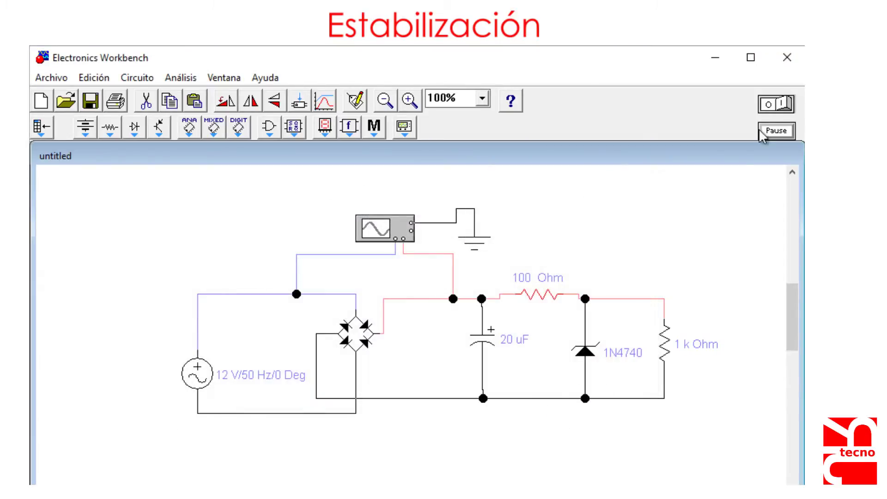
- Delete both oscilloscope channel wires connecting to the circuit, keeping the oscilloscope's ground connection
click(786, 104)
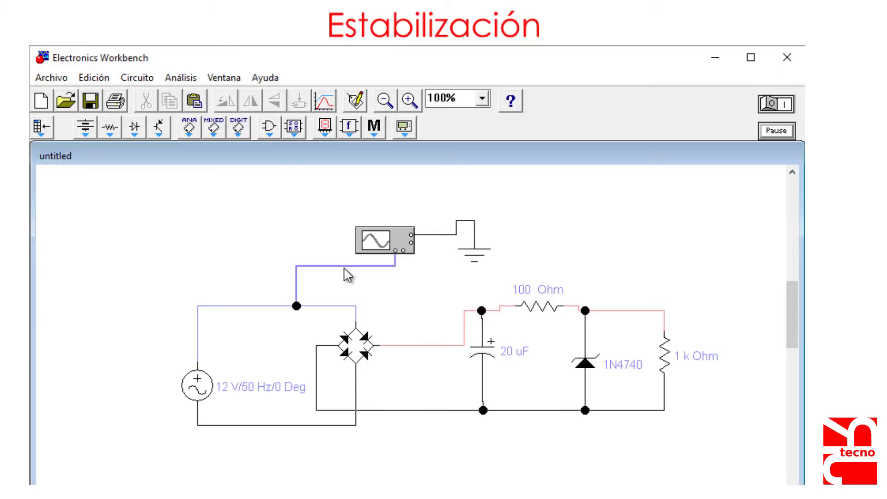
key(Delete)
click(554, 390)
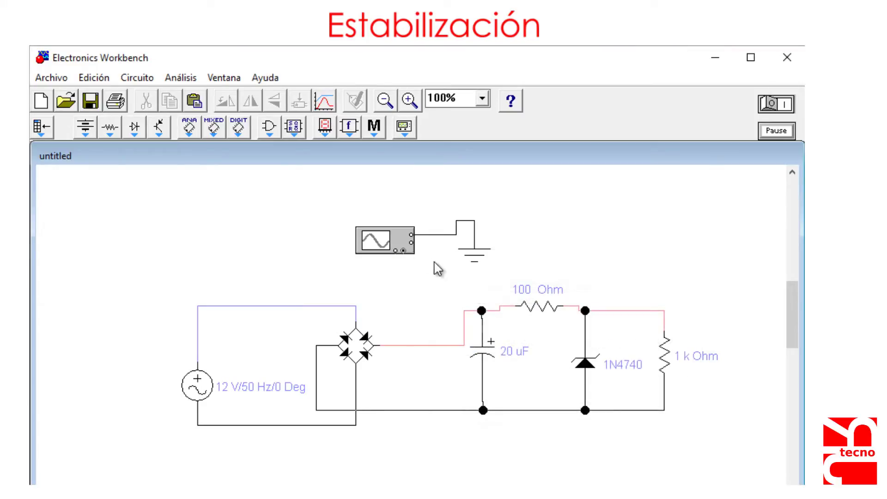
- Wire oscilloscope channel B to the upper wire between the Zener diode and the load resistor, and color that node red
drag(404, 251, 625, 311)
drag(491, 291, 492, 271)
right_click(493, 272)
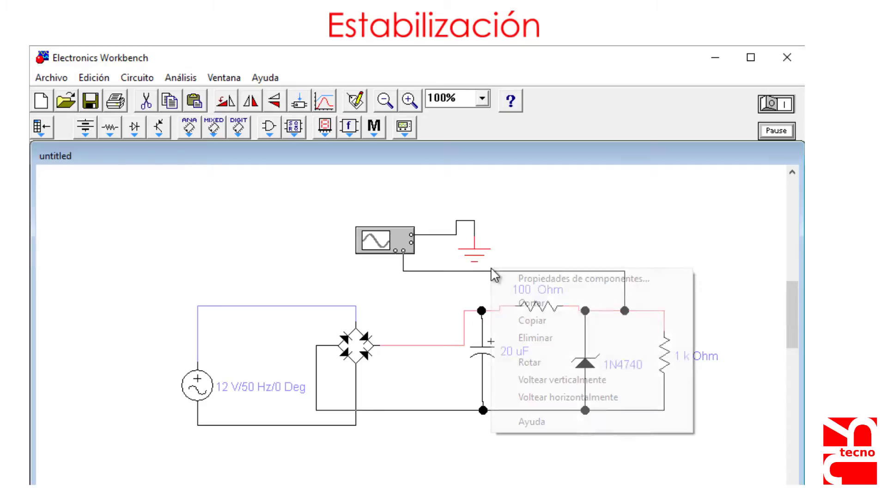
click(447, 270)
right_click(445, 272)
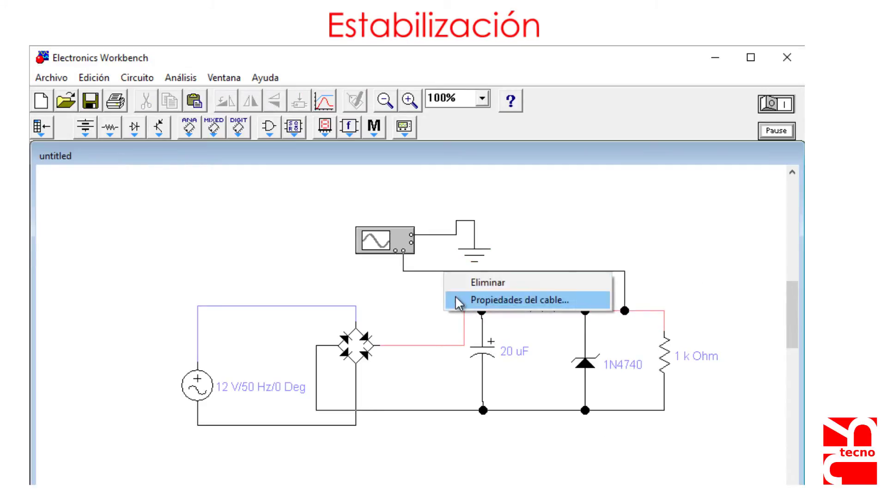
click(457, 300)
click(318, 286)
click(489, 444)
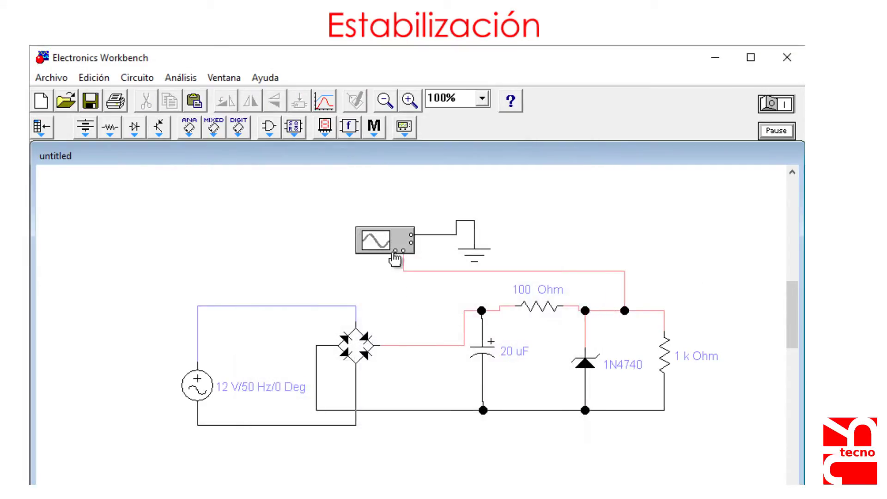
- Wire oscilloscope channel A to the bridge rectifier's output ahead of the capacitor, and color that node blue
drag(400, 272, 416, 345)
right_click(399, 329)
click(413, 350)
click(378, 287)
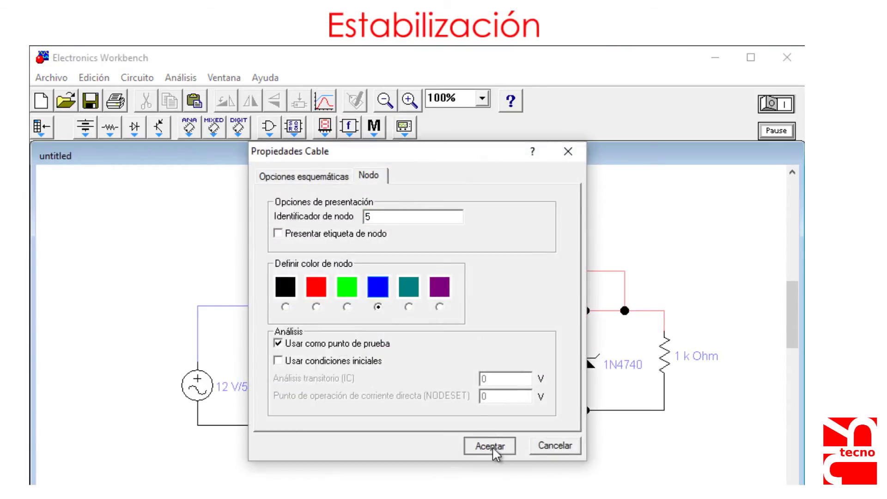
click(491, 446)
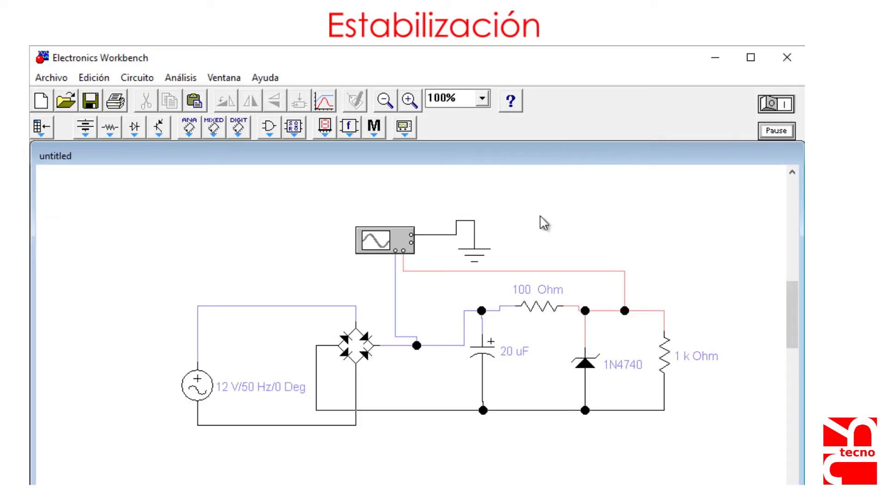
- Open the oscilloscope, pause the running simulation and expand the display to compare the filtered and stabilized waveforms
double_click(385, 241)
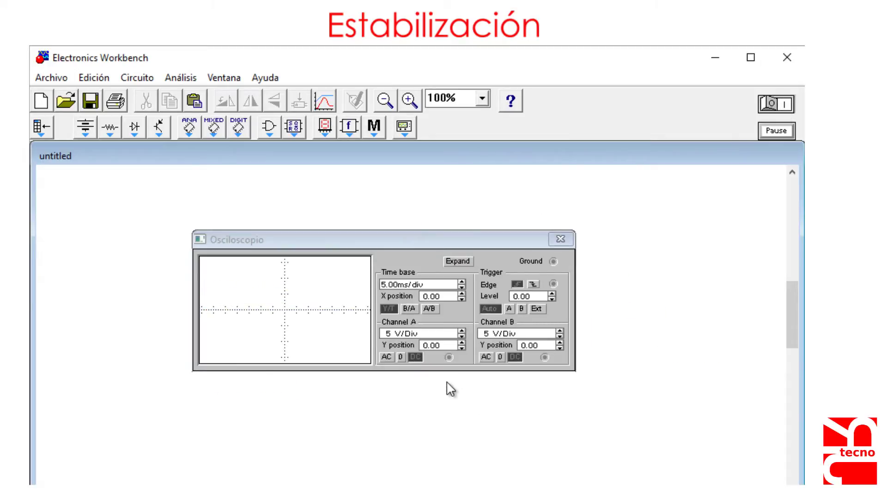
click(772, 132)
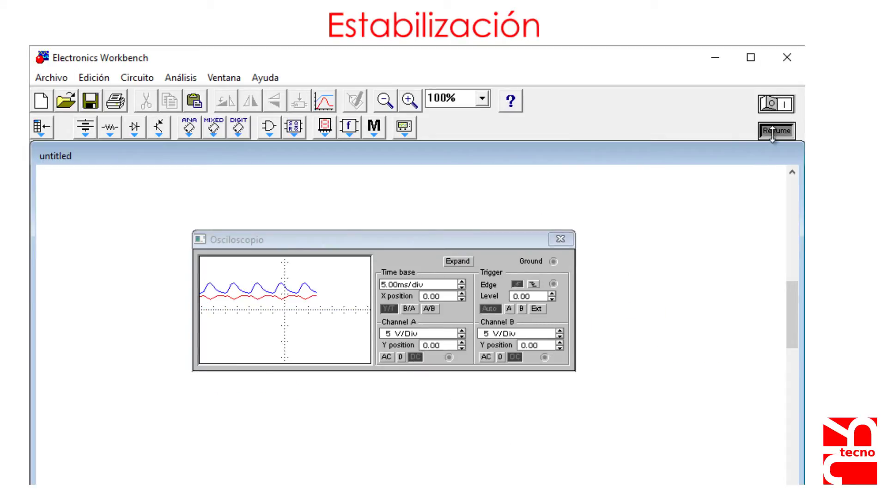
click(470, 262)
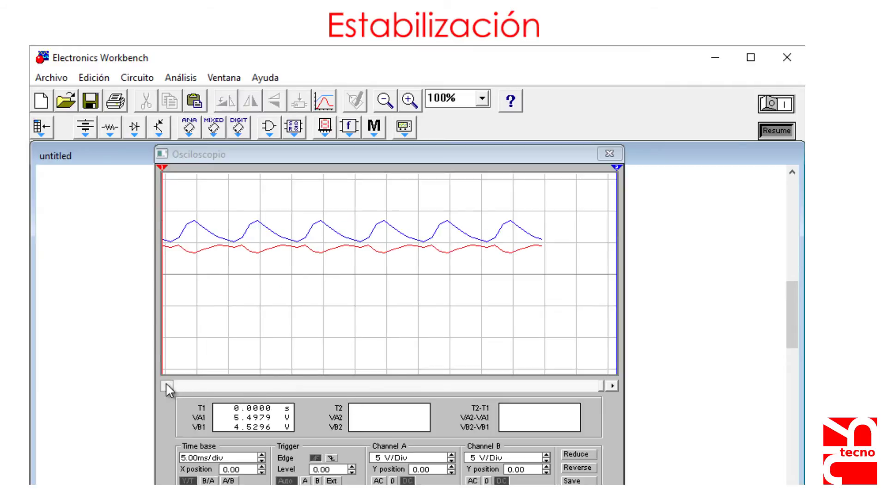